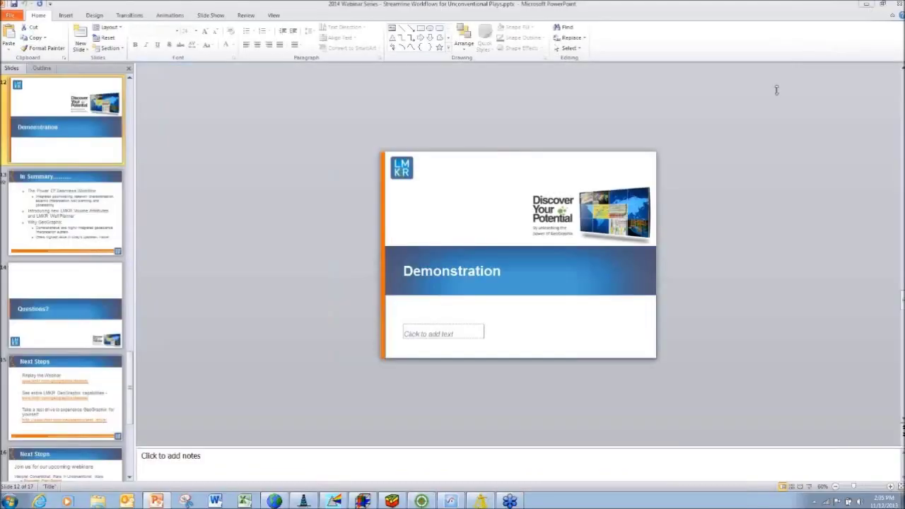
- End the slideshow on the Demonstration slide and bring the smartSECTION project forward
key(alt+Tab)
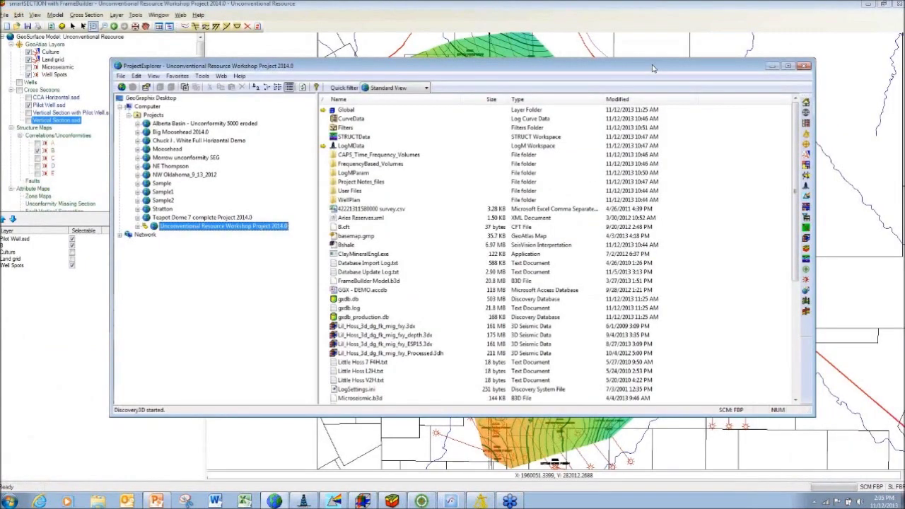
- Nudge ProjectExplorer aside, then minimize it to reveal the smartSECTION contour map
drag(653, 68, 665, 68)
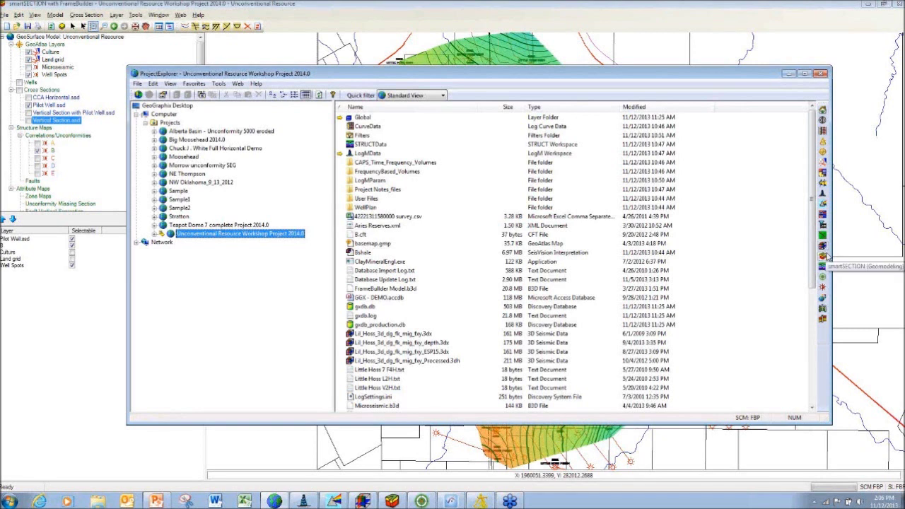
click(788, 75)
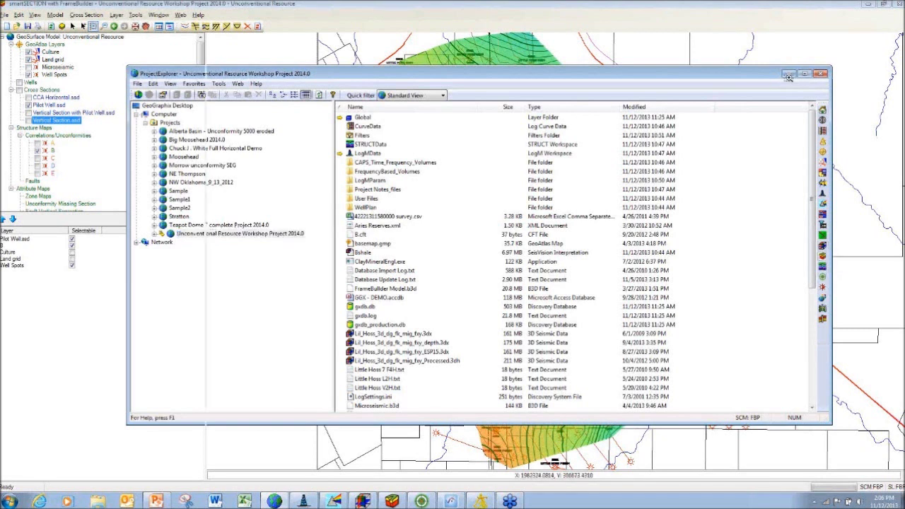
click(788, 75)
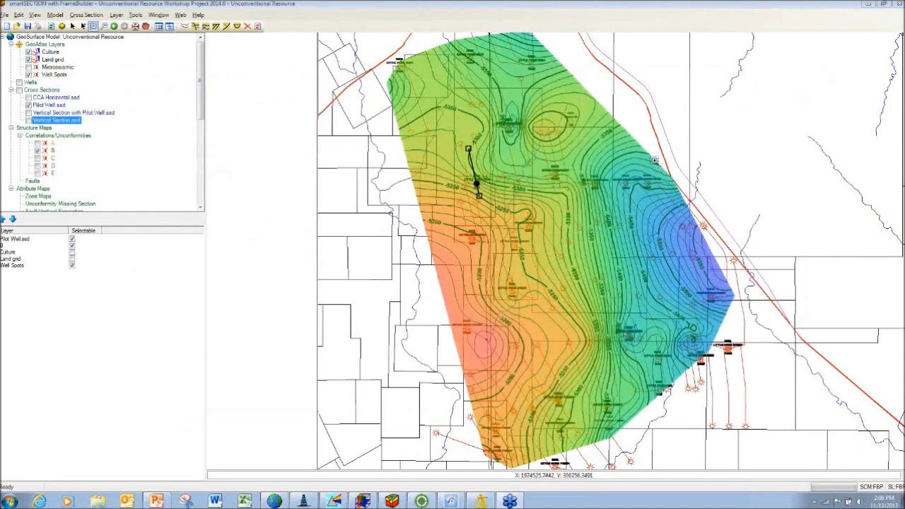
- With layer B selected, review formations A, B, D and E in GeoSurface surface constraints, then apply
click(53, 151)
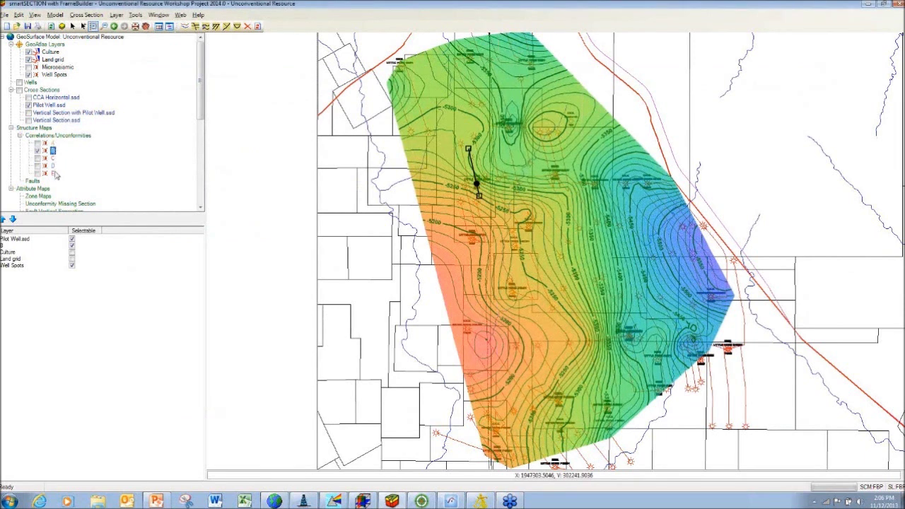
click(185, 26)
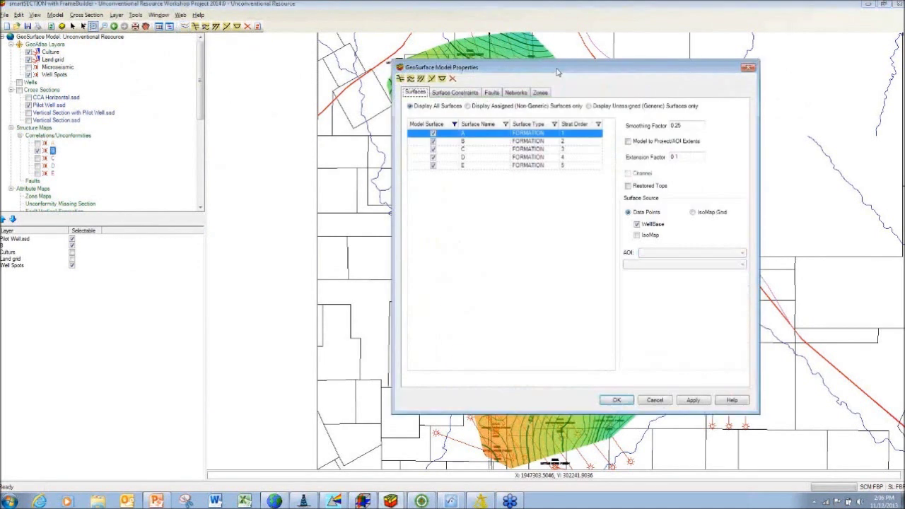
drag(557, 71, 515, 77)
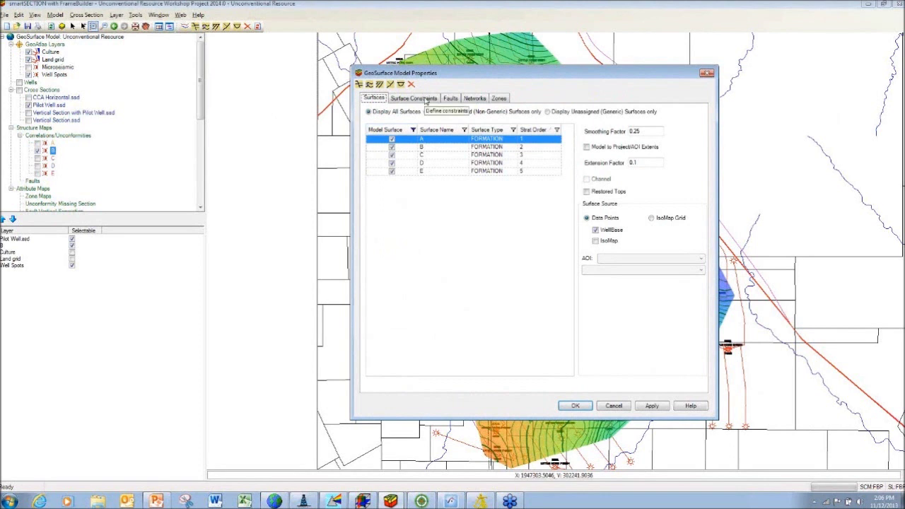
click(425, 99)
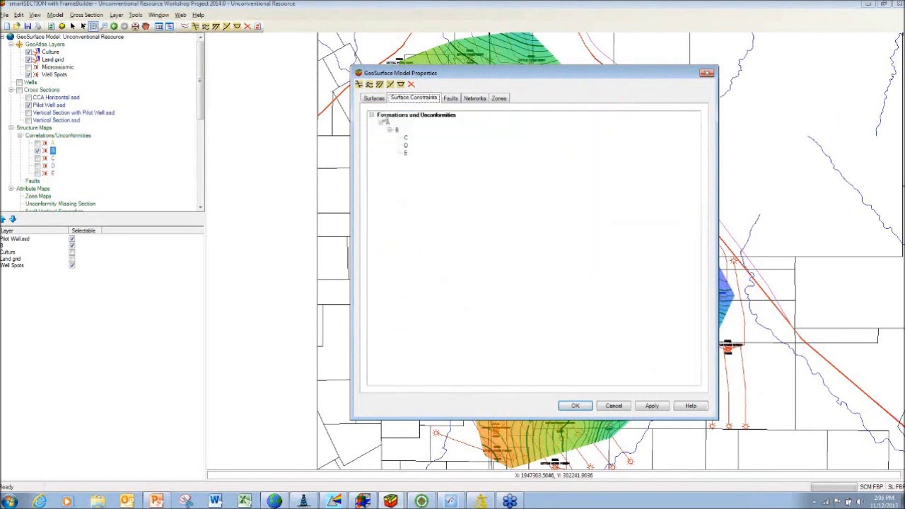
click(388, 123)
click(397, 131)
click(406, 147)
click(407, 154)
click(578, 406)
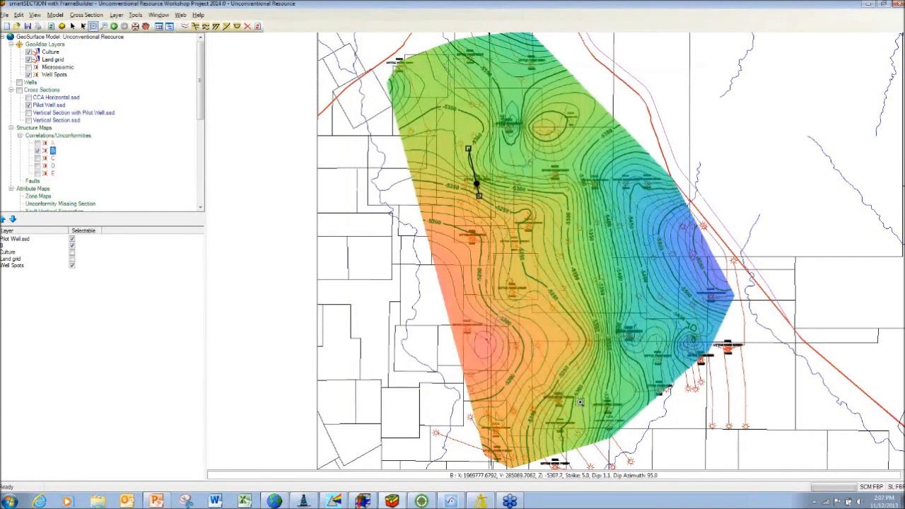
- Hide layer B, turn on layer E, and return to the select arrow tool
click(38, 150)
click(39, 172)
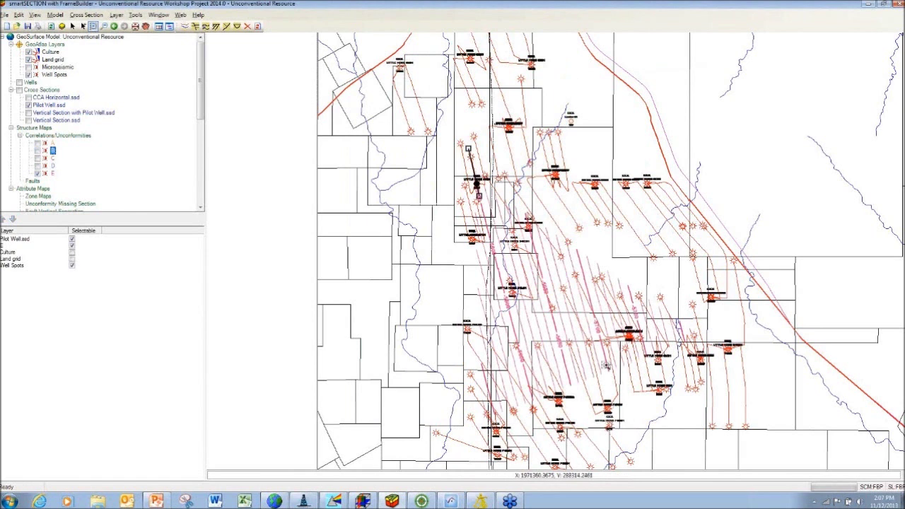
click(73, 26)
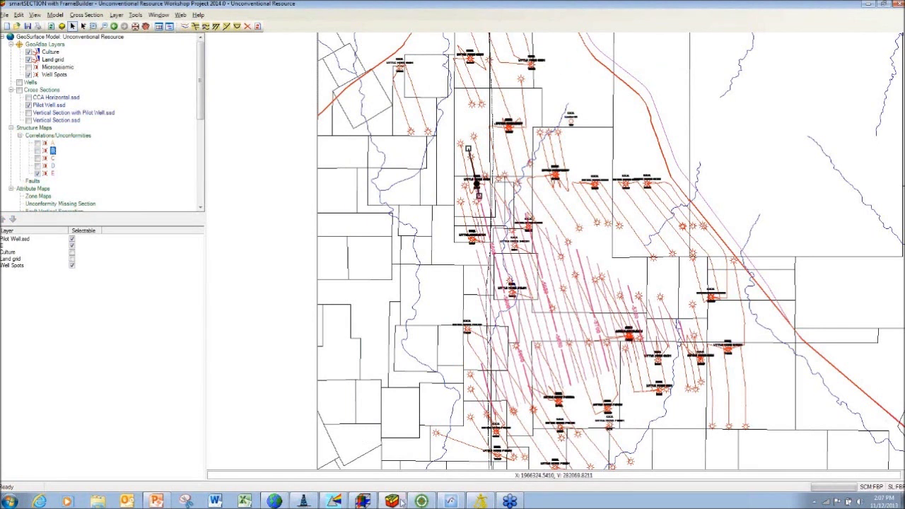
- Restore Discovery 3D and tilt it to view the five stacked formation surfaces from above
click(481, 502)
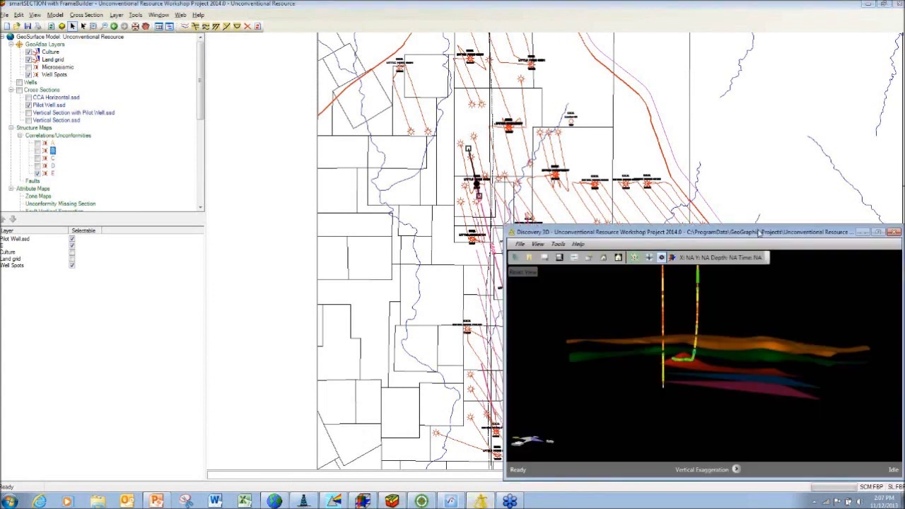
mouse_move(747, 376)
mouse_down()
mouse_move(755, 401)
mouse_move(751, 381)
mouse_move(738, 404)
mouse_move(741, 375)
mouse_move(741, 387)
mouse_up()
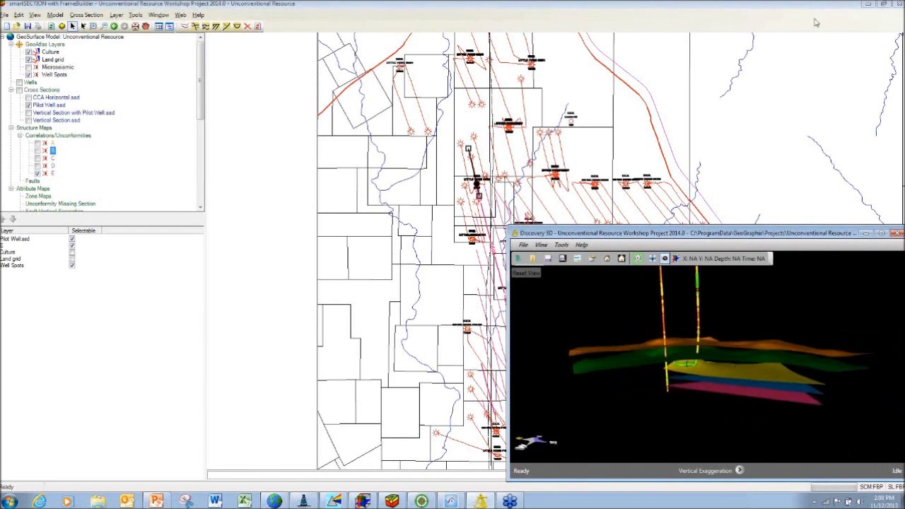
click(619, 84)
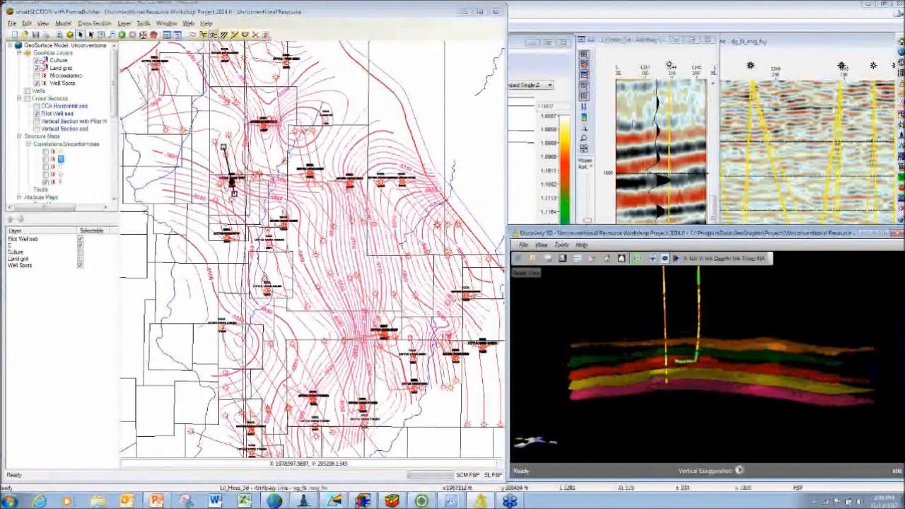
- Minimize the 3D view and maximize the smartSECTION map window
click(867, 234)
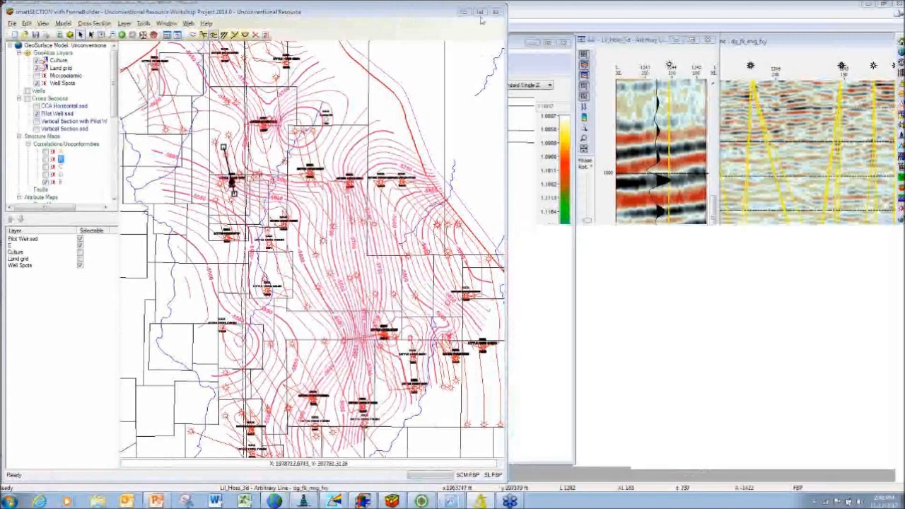
click(464, 12)
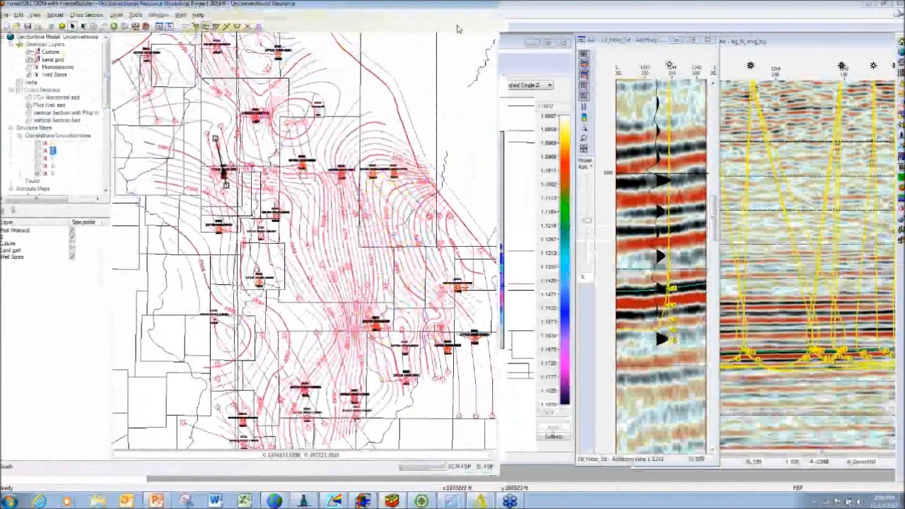
click(480, 12)
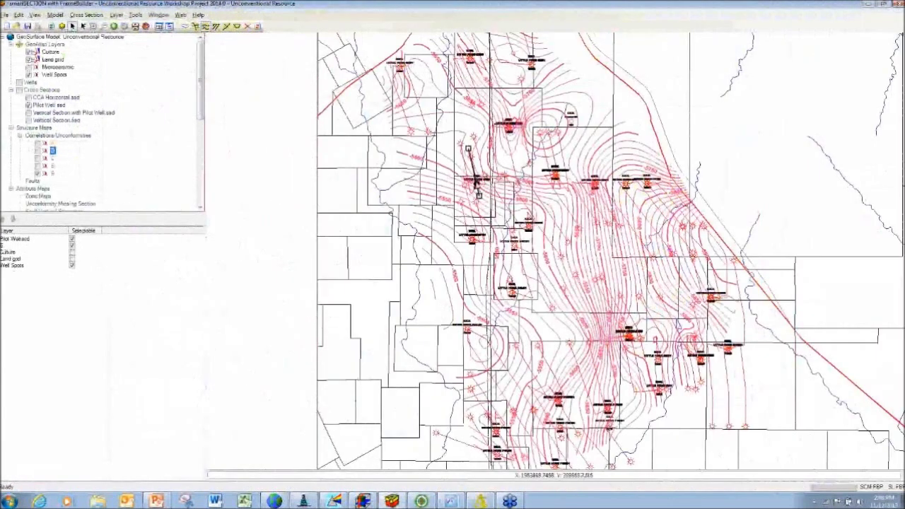
- Zoom the map in around the pilot well and select the Pilot Well cross-section
click(92, 26)
click(567, 271)
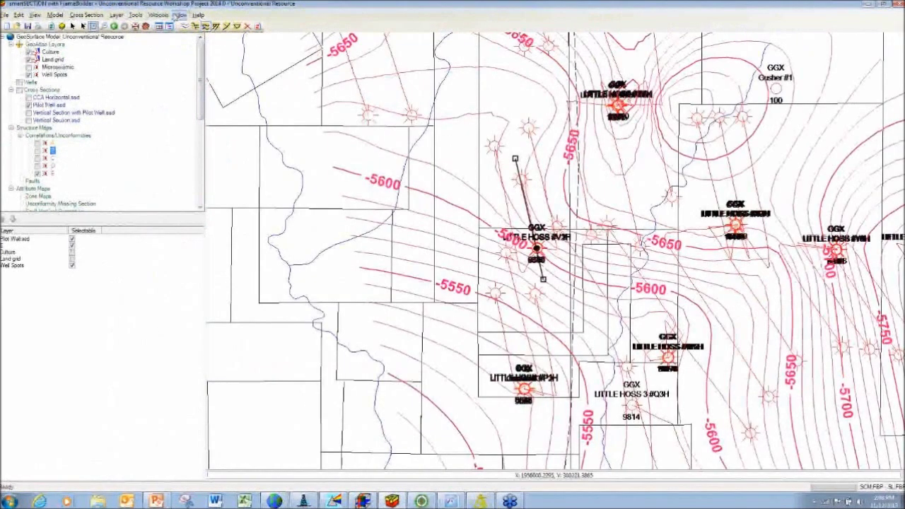
click(65, 106)
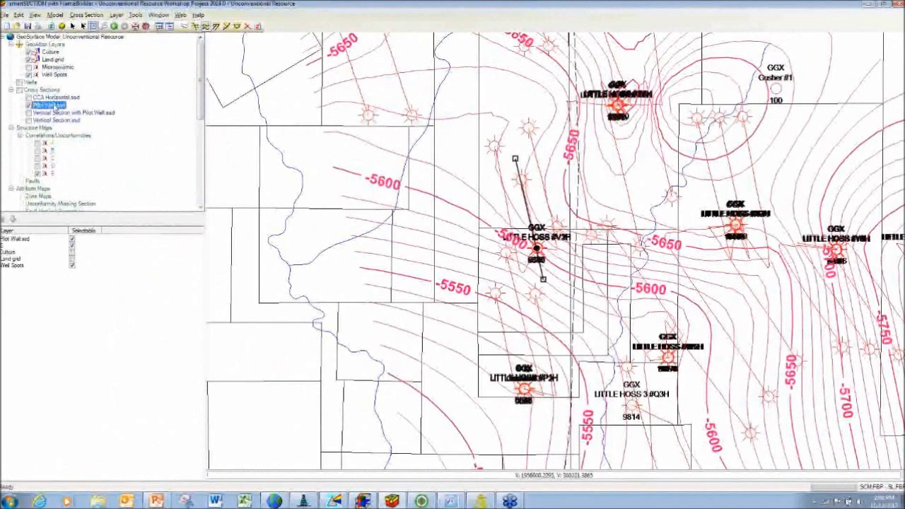
- Open Pilot Well.sxd, zoom onto the log tracks across surfaces A–E, and select the second well
double_click(55, 106)
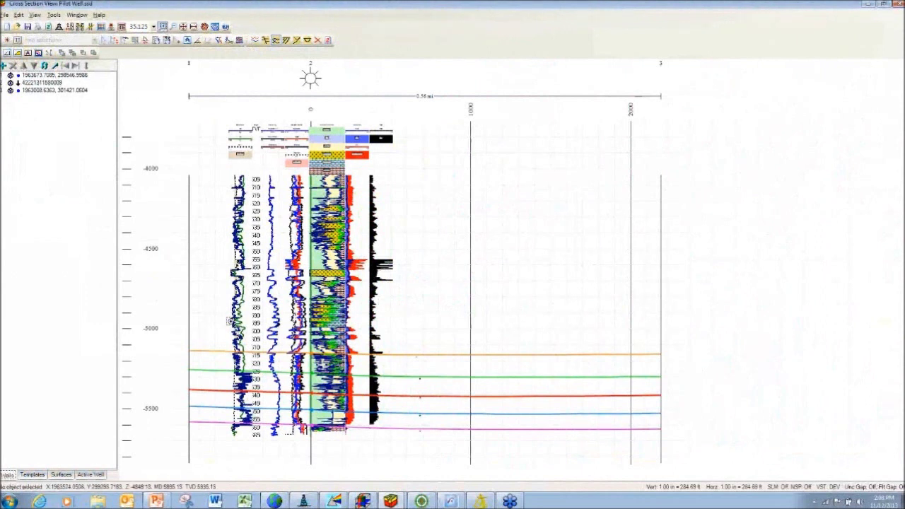
drag(230, 322, 415, 439)
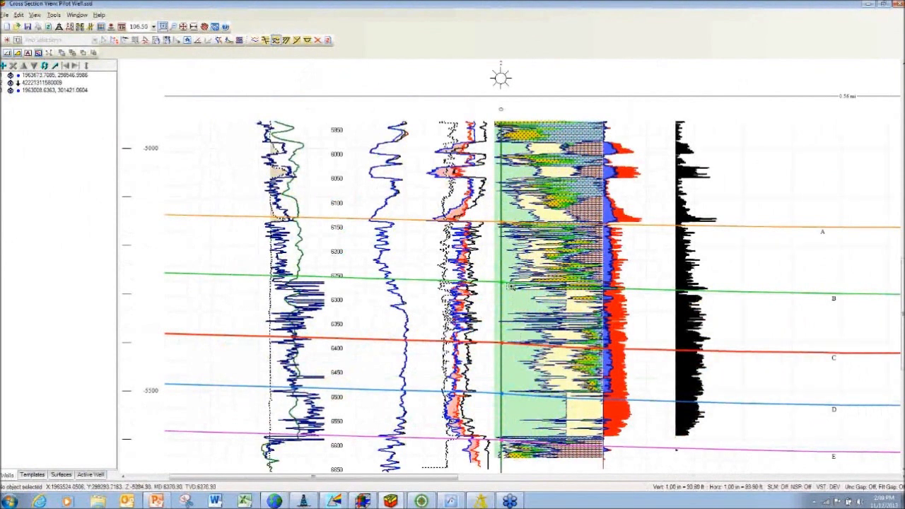
click(59, 27)
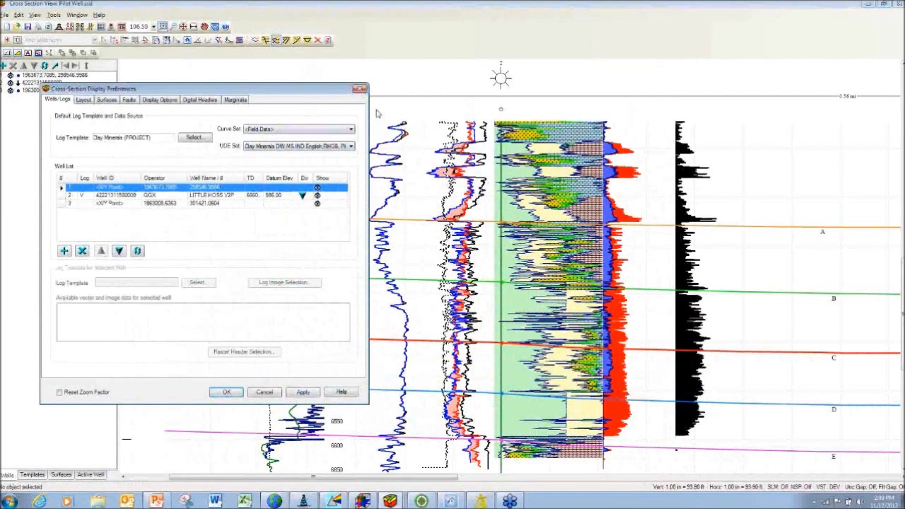
key(Escape)
click(503, 332)
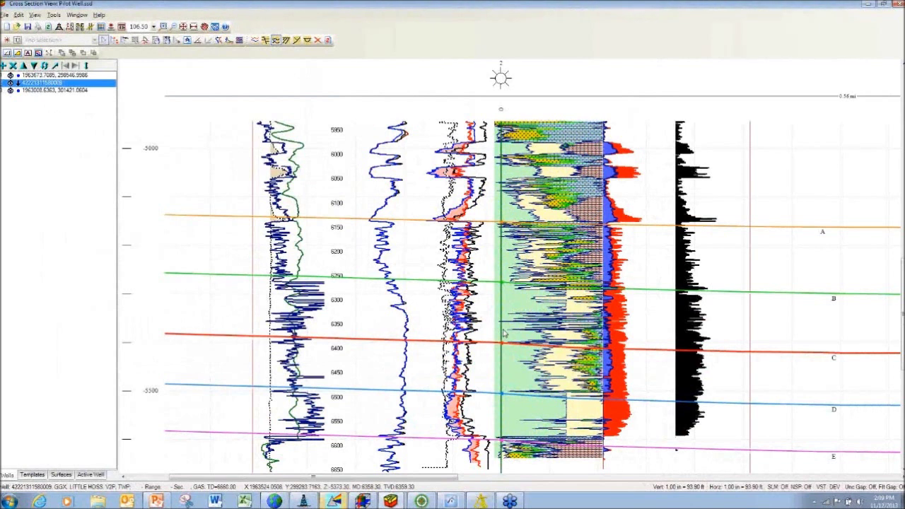
- Review PRIZM's Clay Minerals and Organic Shale logs for LITTLE HOSS V2P, then minimize PRIZM
click(336, 500)
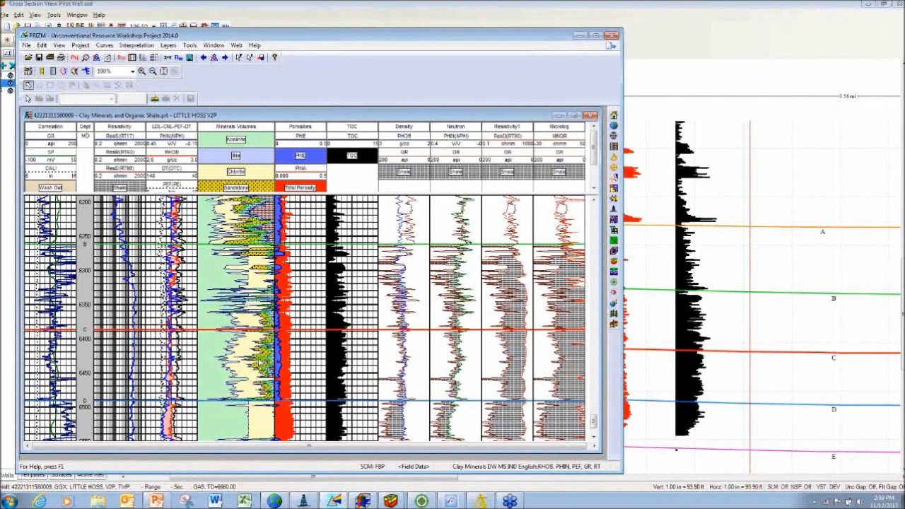
click(579, 35)
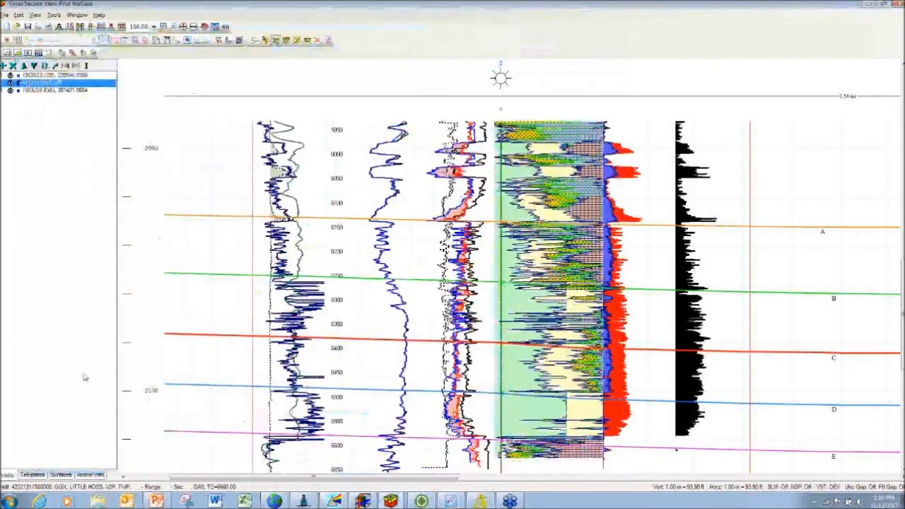
- Pick a new surface, U_Fm001, across the Pilot Well section
click(61, 474)
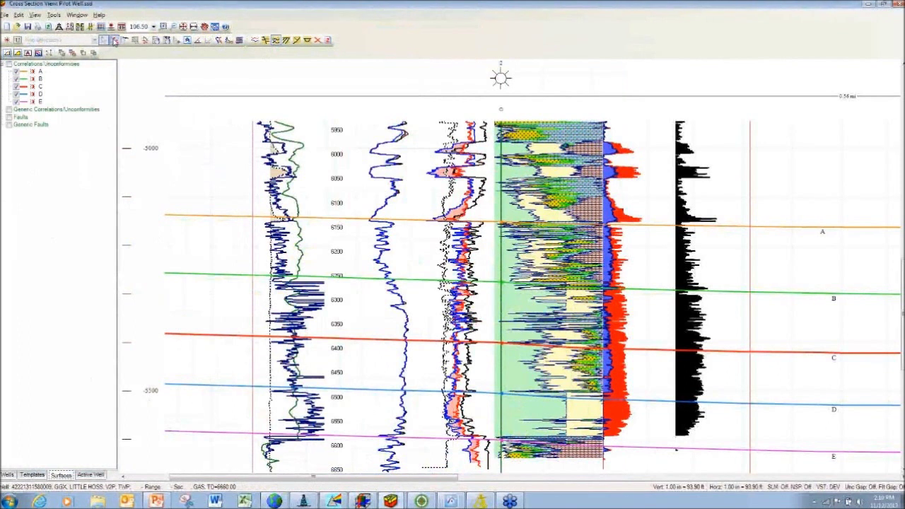
click(115, 40)
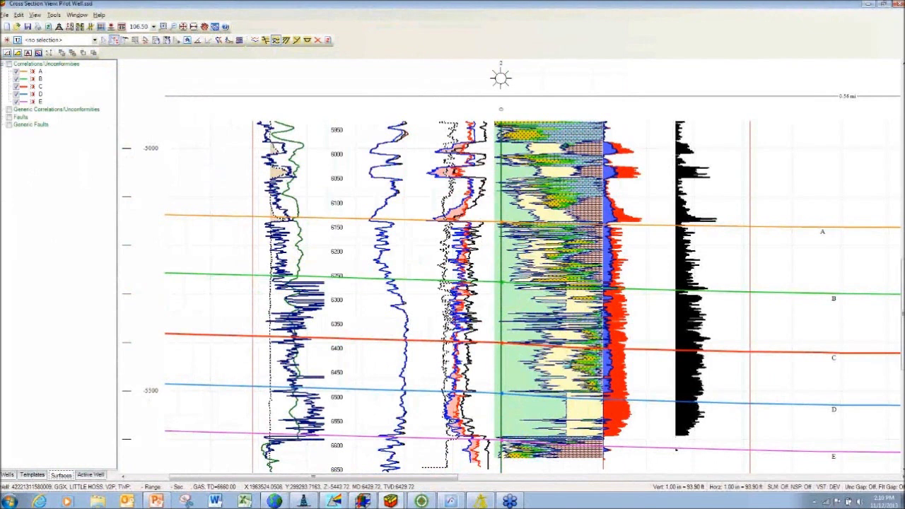
click(516, 363)
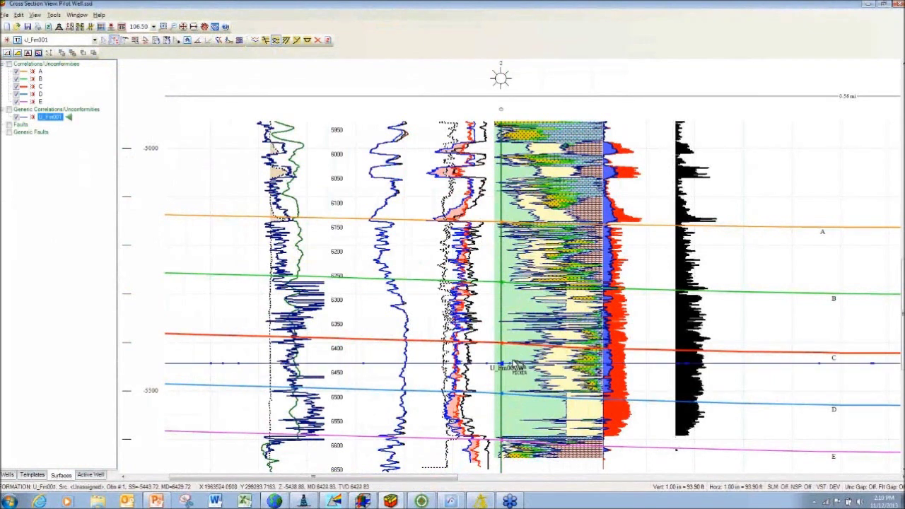
key(Escape)
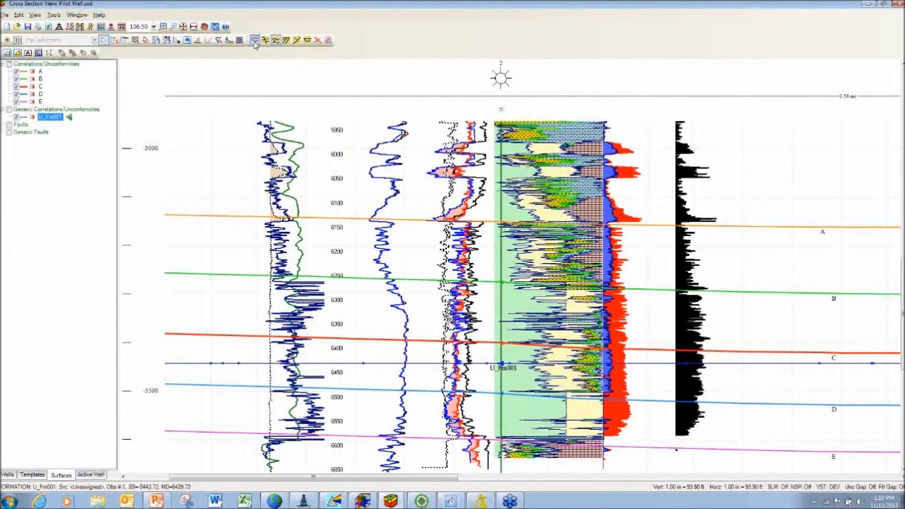
- Constrain U_Fm001 beneath surface C in the GeoSurface model properties
click(254, 41)
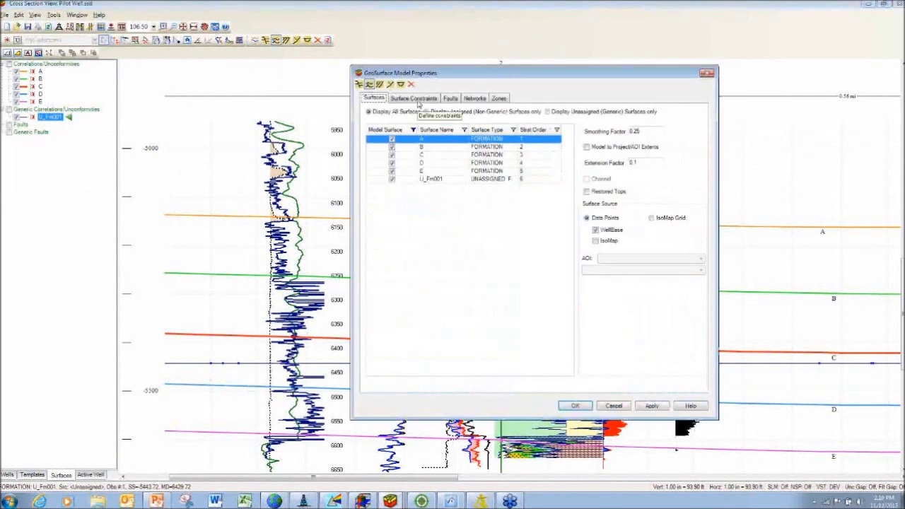
click(415, 99)
click(398, 161)
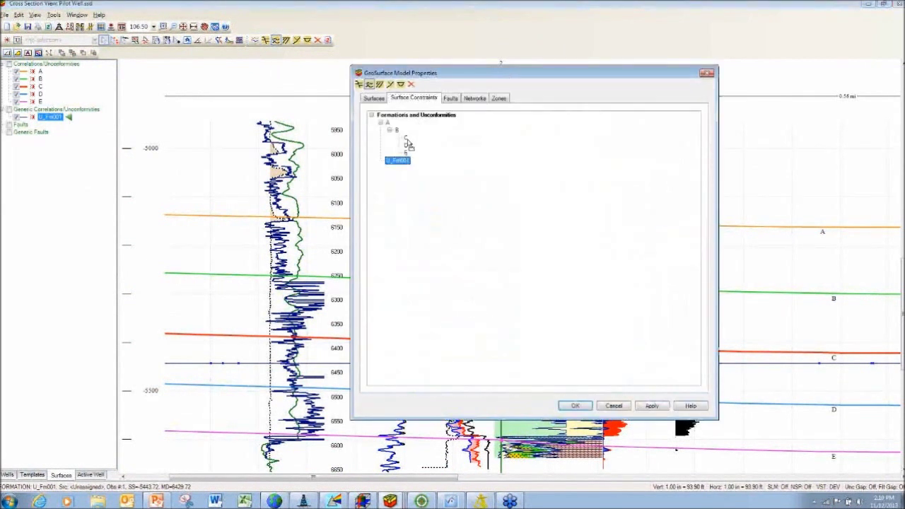
drag(407, 144, 406, 142)
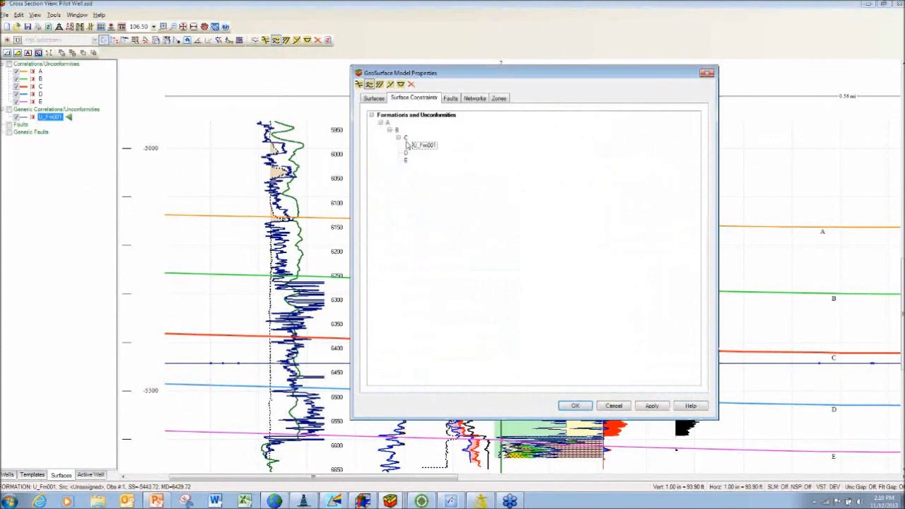
click(576, 407)
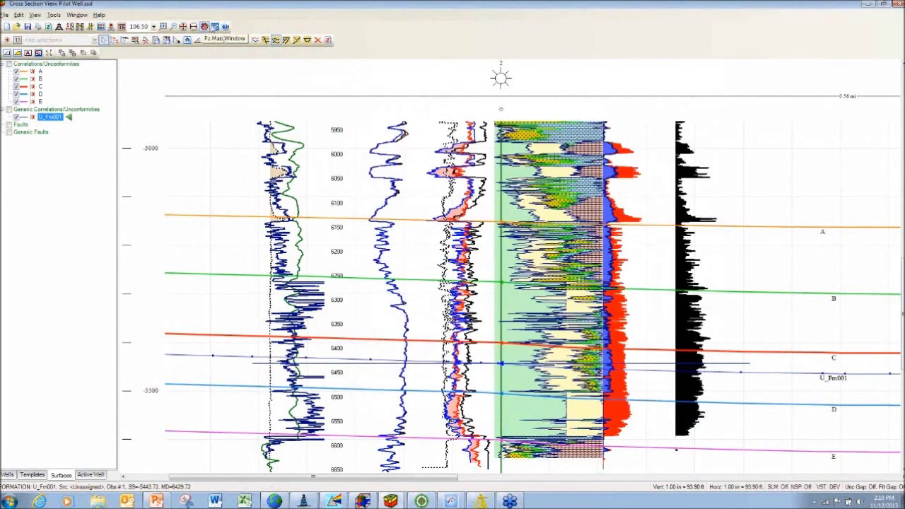
- Zoom the main map out to the full project extents
click(215, 27)
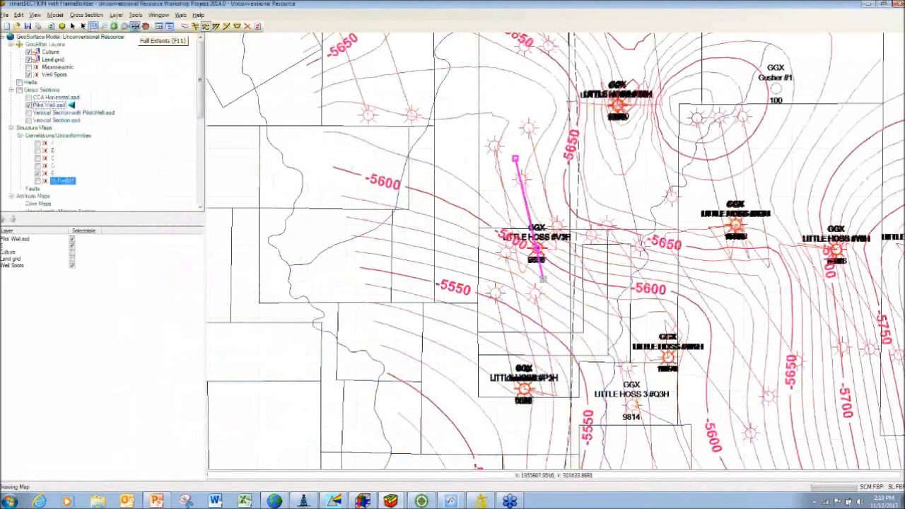
click(135, 27)
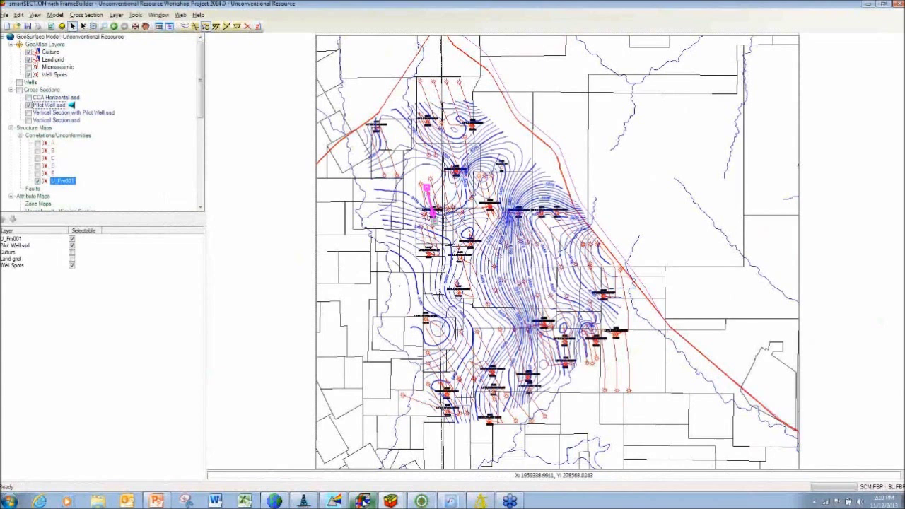
mouse_move(363, 501)
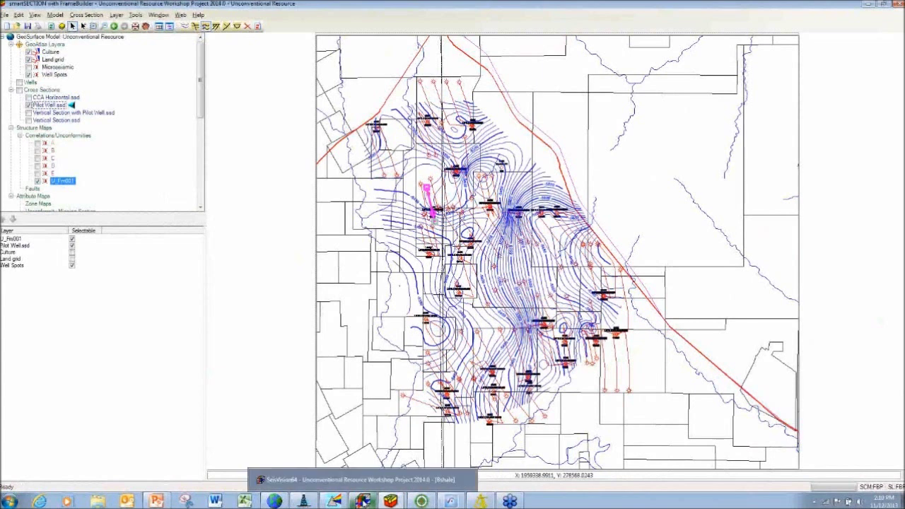
- Bring SeisVision forward, activate its Arbitrary Line seismic window, and call up the well editor
click(363, 501)
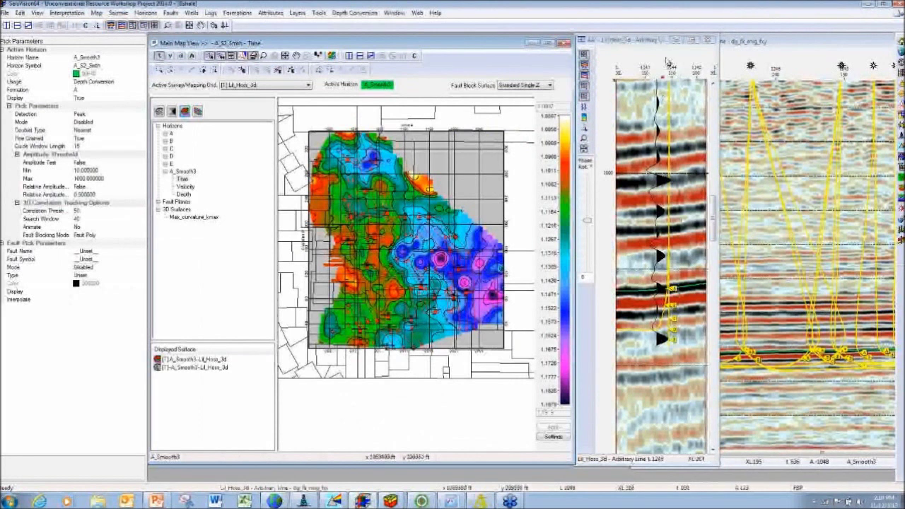
click(668, 63)
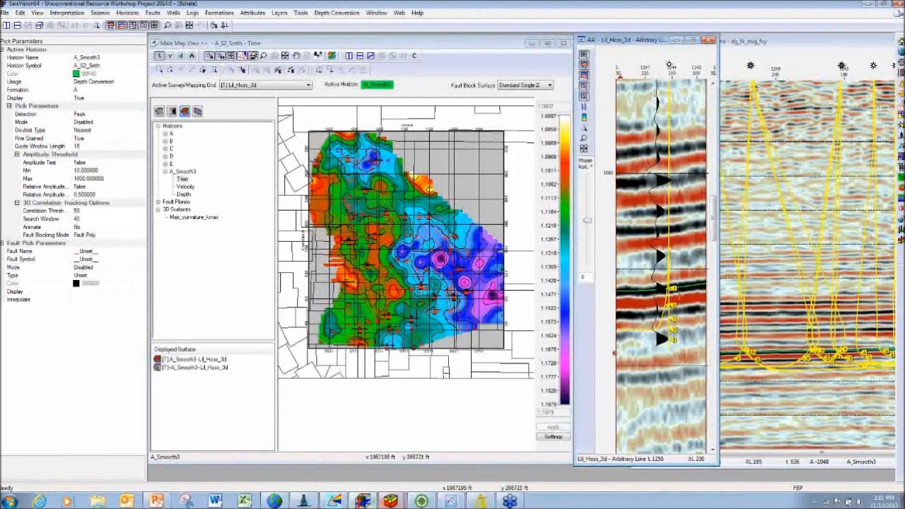
click(304, 500)
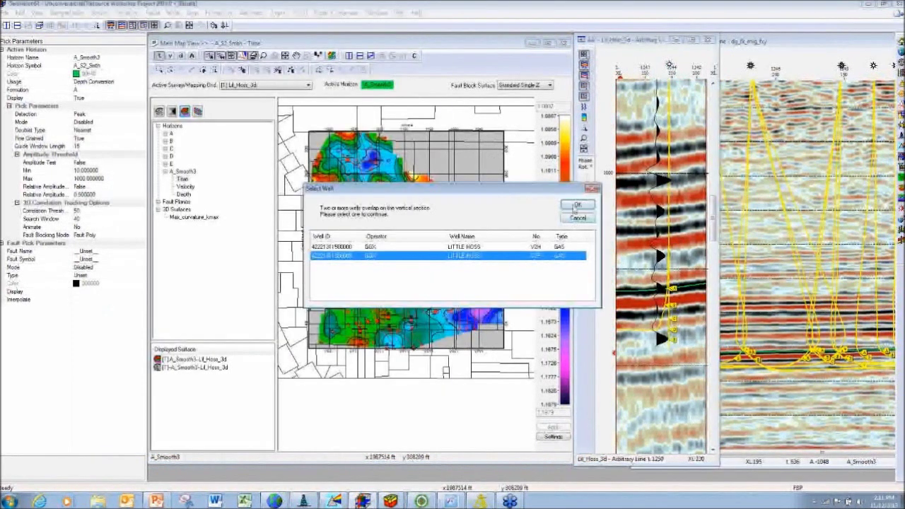
- Load the LITTLE HOSS well from the seismic section into the LogM Well Editor
click(575, 207)
right_click(581, 207)
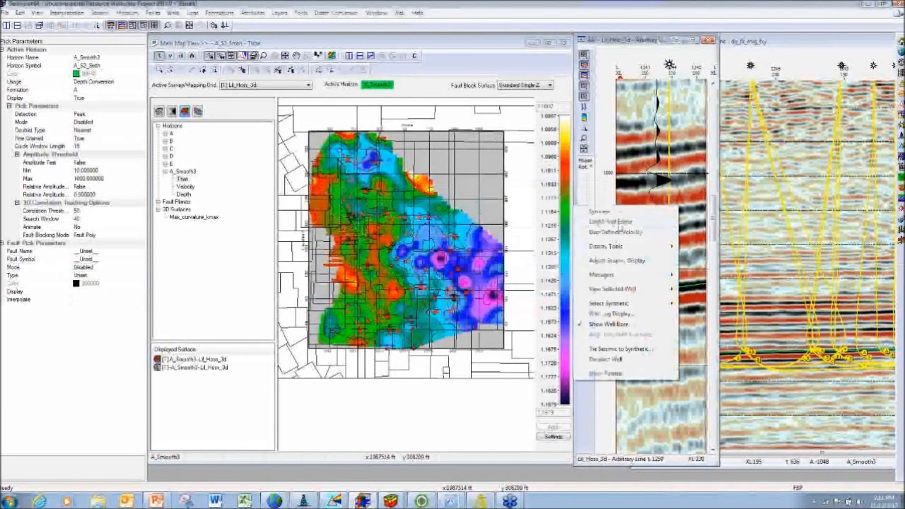
click(615, 222)
key(Return)
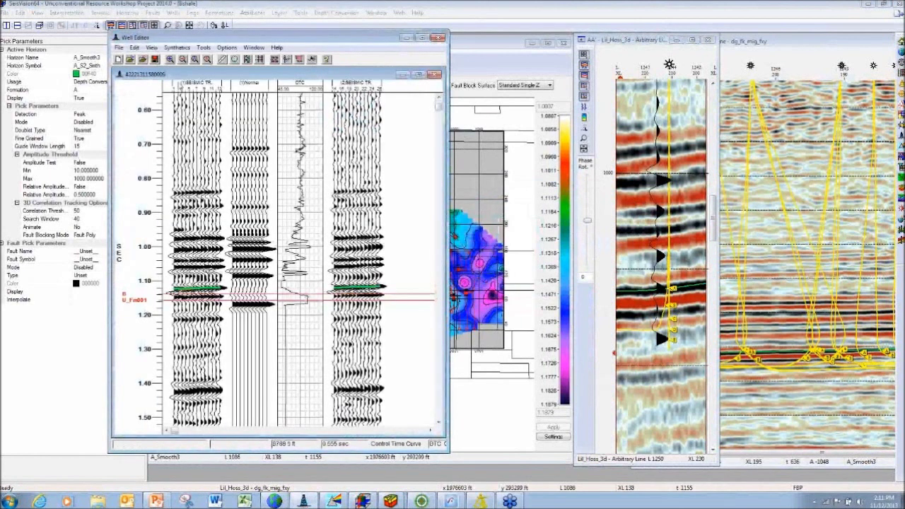
- Apply a 0.022 s Shift time alignment to the synthetic, then close the editor
click(134, 47)
click(177, 252)
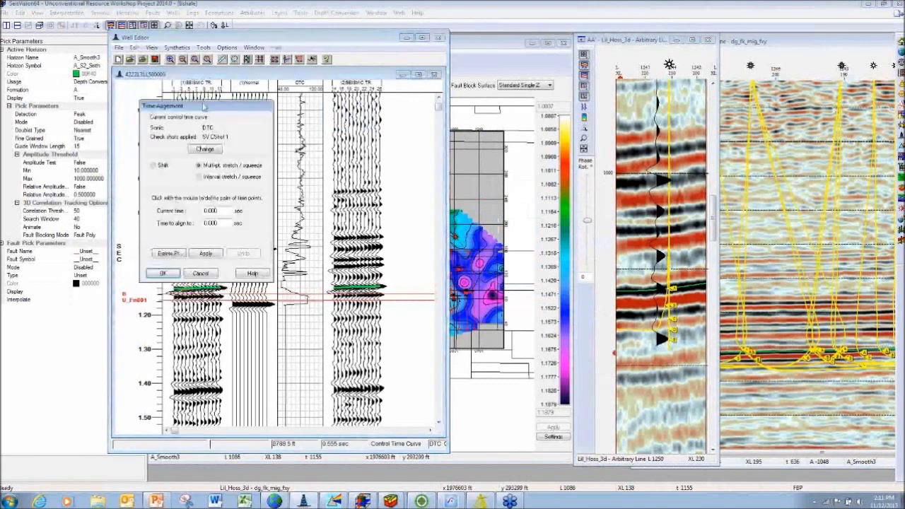
drag(205, 111, 348, 111)
click(296, 164)
drag(303, 277, 304, 284)
click(330, 253)
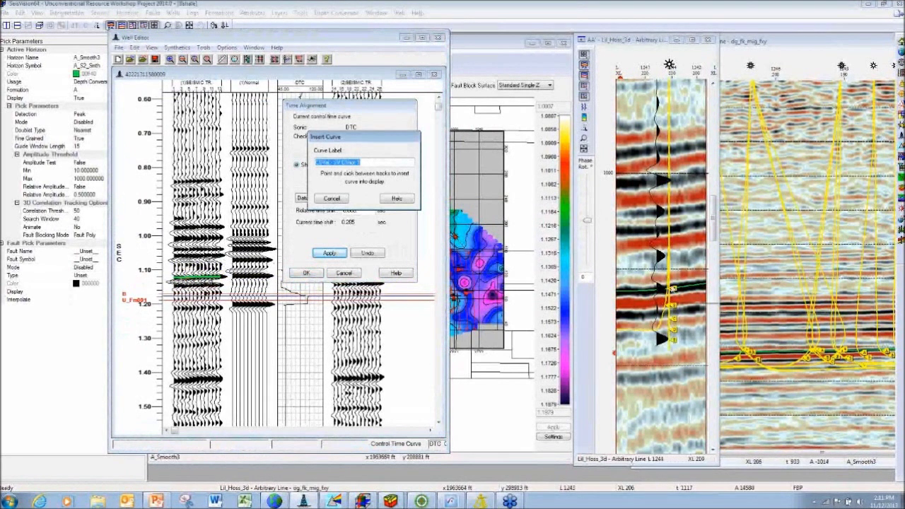
click(638, 9)
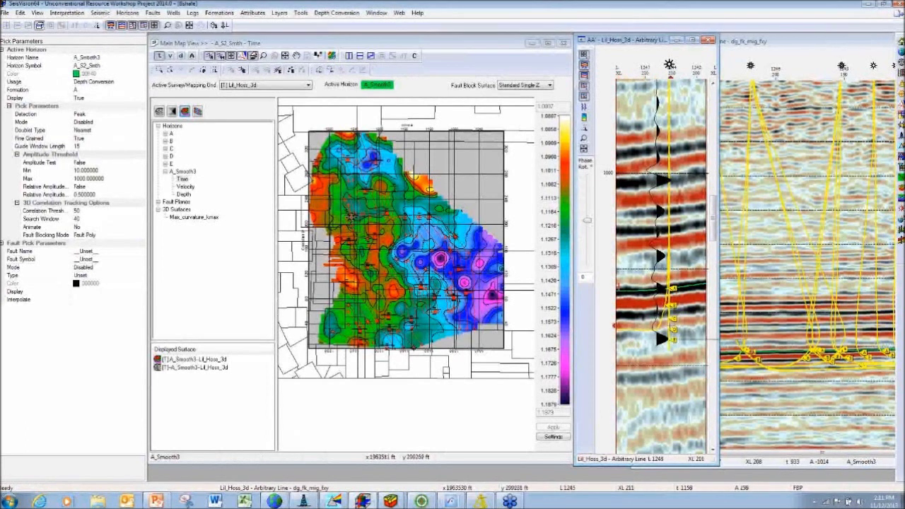
- Open the 1158 ms Lil_Hoss_3d time slice, switch it to the Semblance dataset, and enlarge the window
click(671, 327)
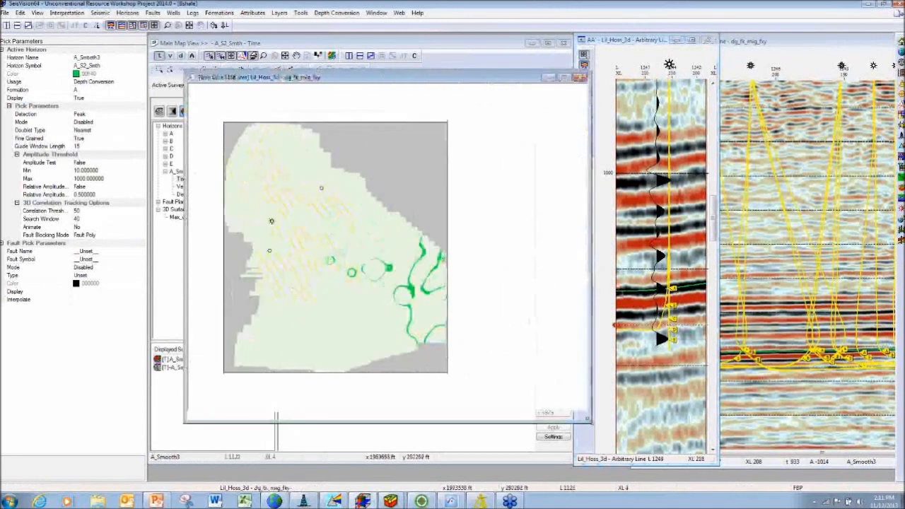
right_click(405, 253)
mouse_move(446, 336)
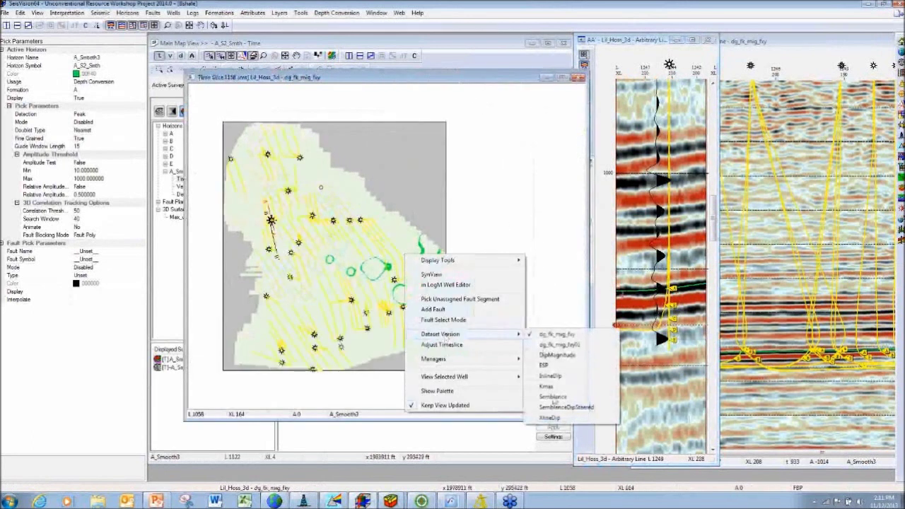
click(552, 397)
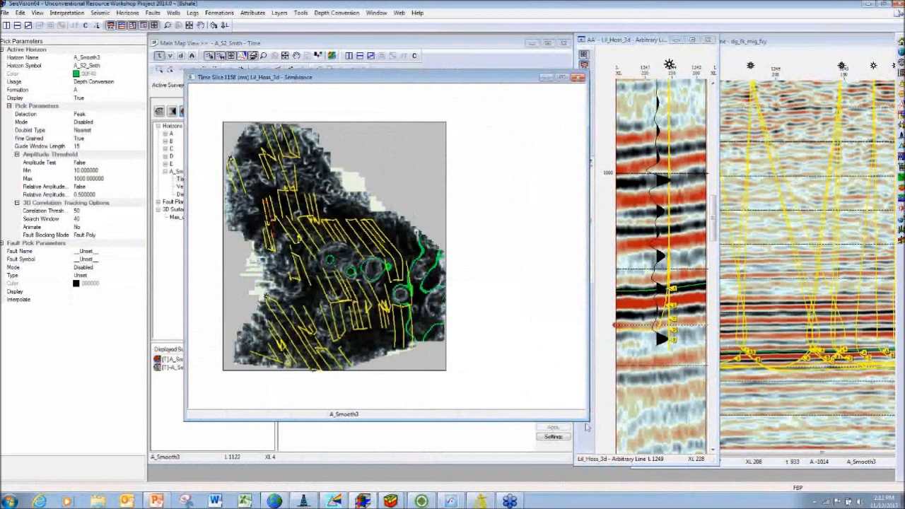
drag(591, 422, 650, 451)
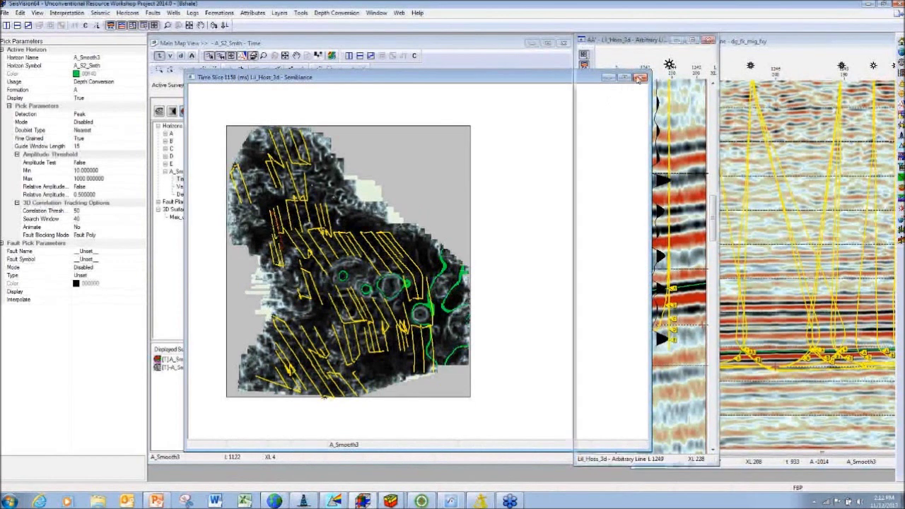
- Close the semblance time slice and review the Attribute and Surface Calculator's Curvature/Geometric tab
click(640, 77)
click(253, 12)
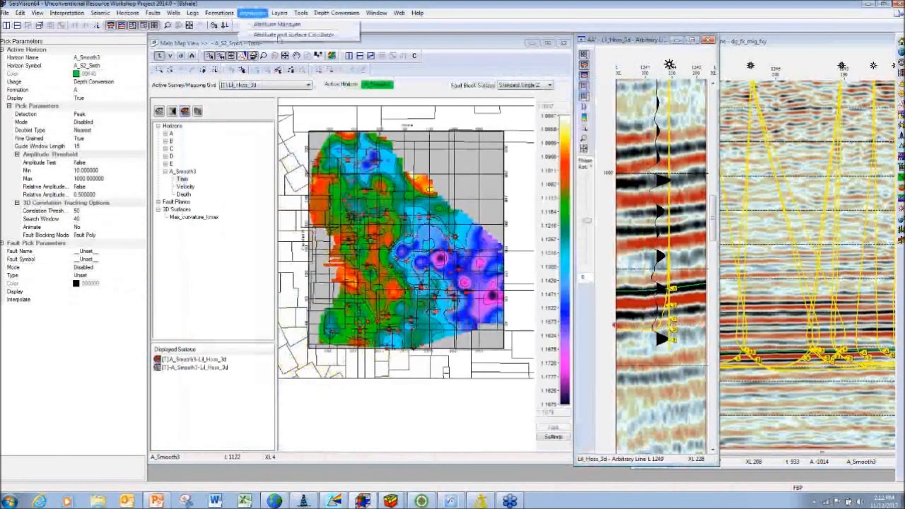
click(279, 37)
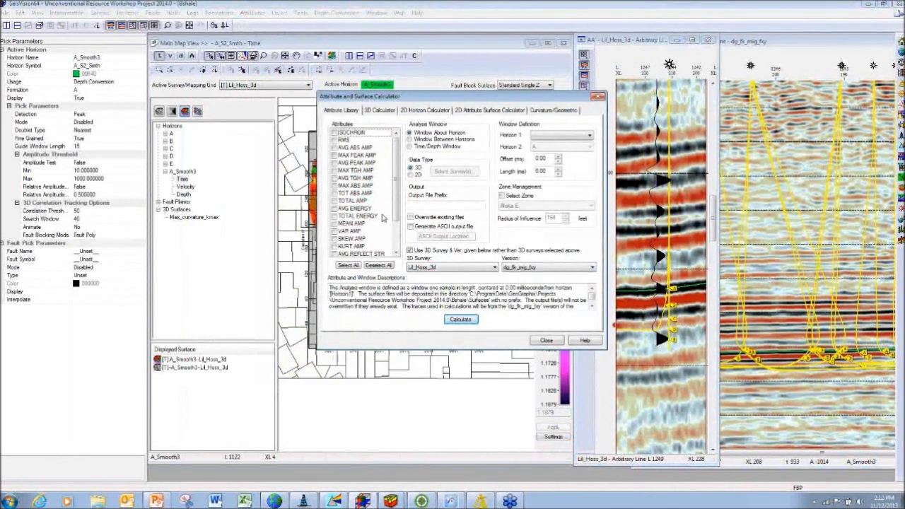
click(553, 111)
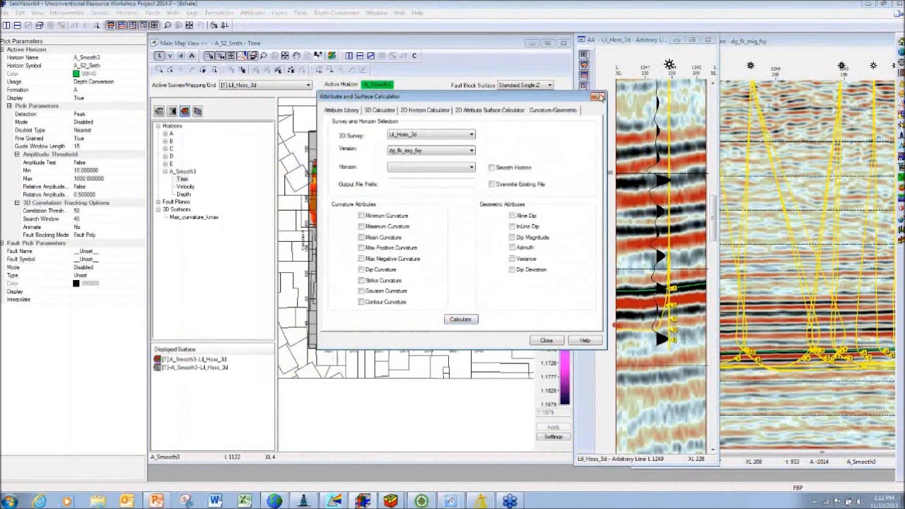
click(597, 97)
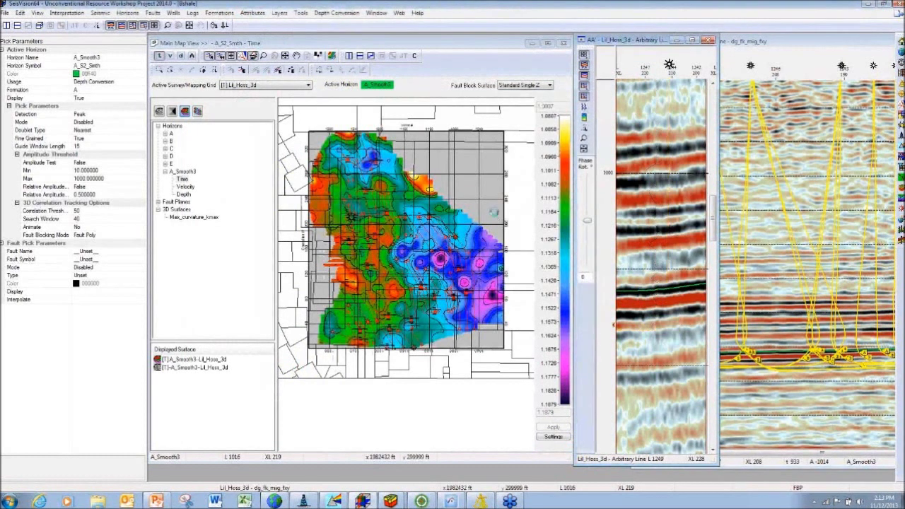
- Remove the coloured horizon and contour surfaces without saving, and display Max_curvature_kmax instead
right_click(195, 361)
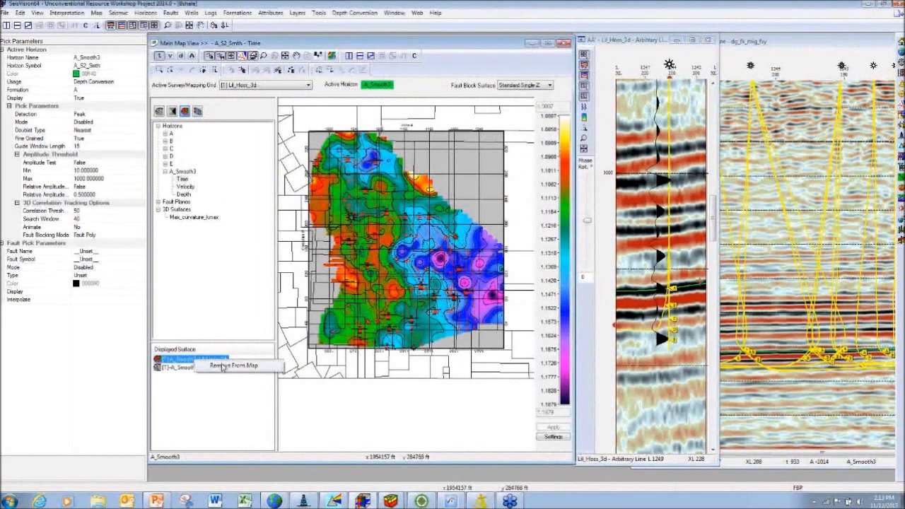
click(223, 365)
right_click(219, 360)
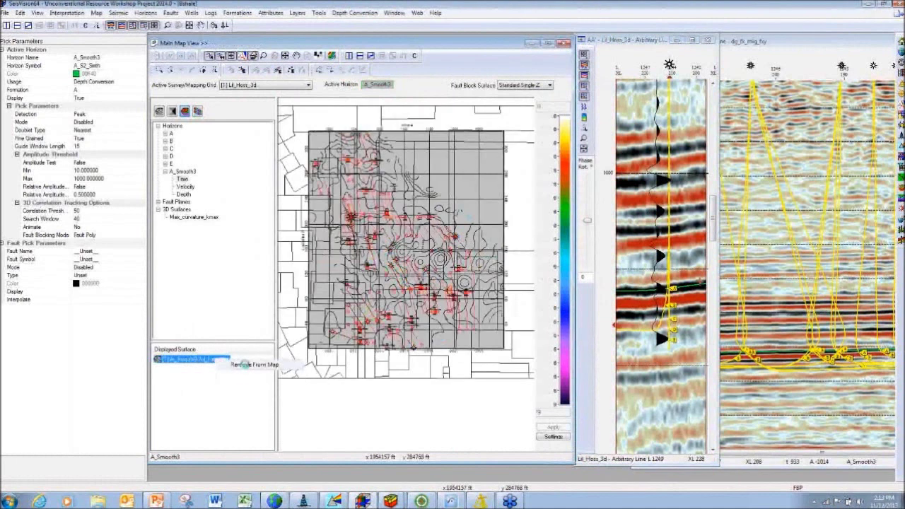
click(247, 364)
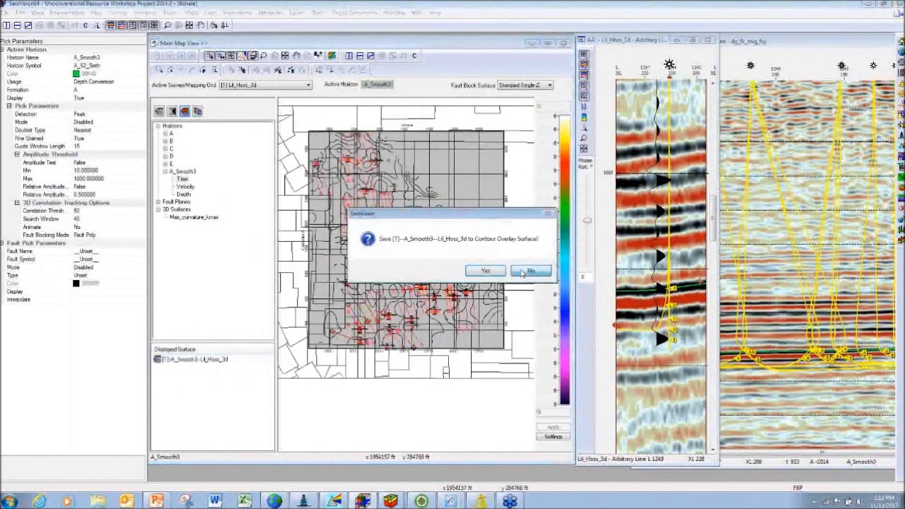
click(522, 274)
double_click(205, 218)
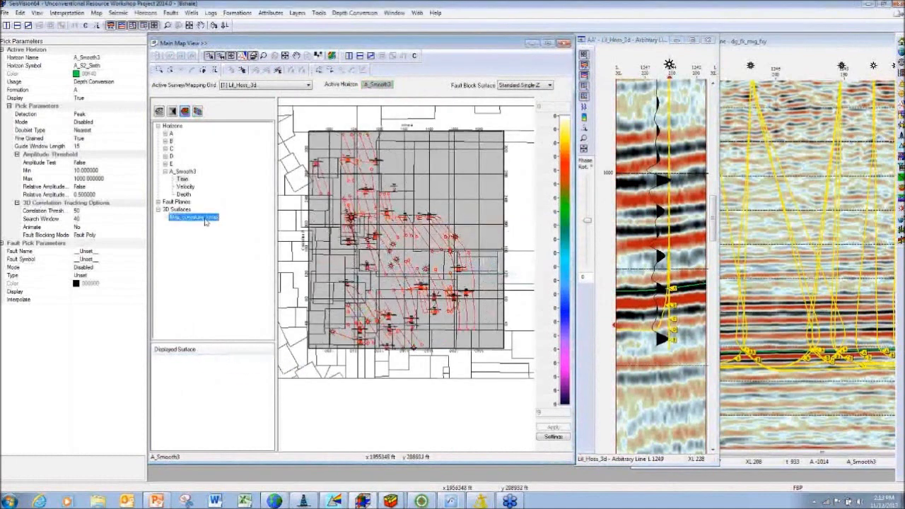
- Zoom in around the central wells and bring the BB arbitrary line section to the front
click(263, 56)
click(362, 230)
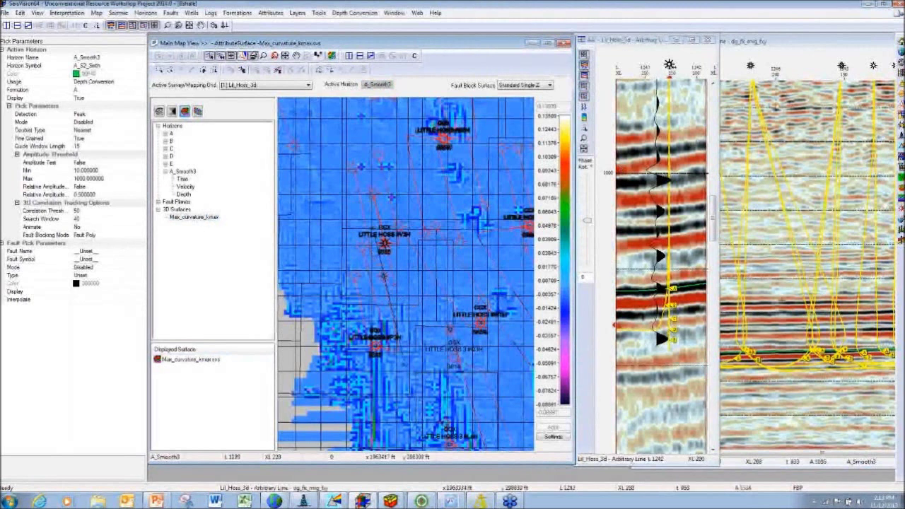
click(659, 43)
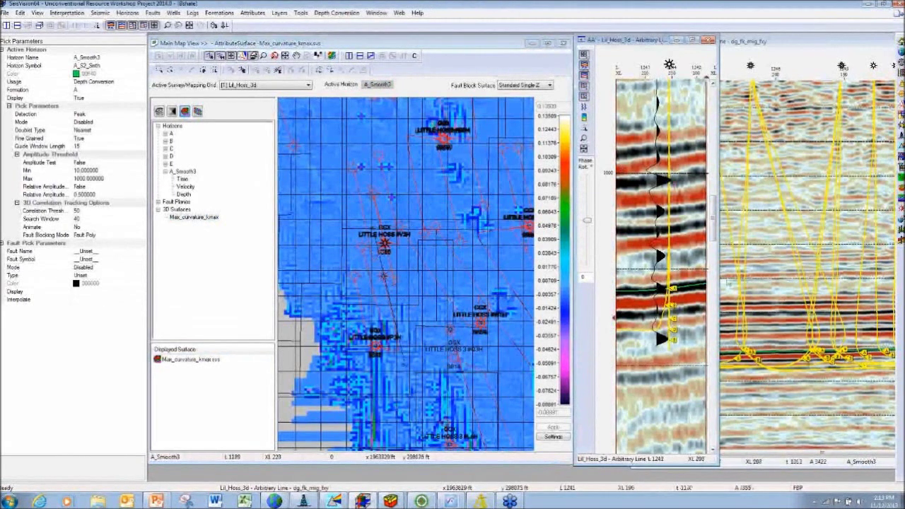
click(764, 304)
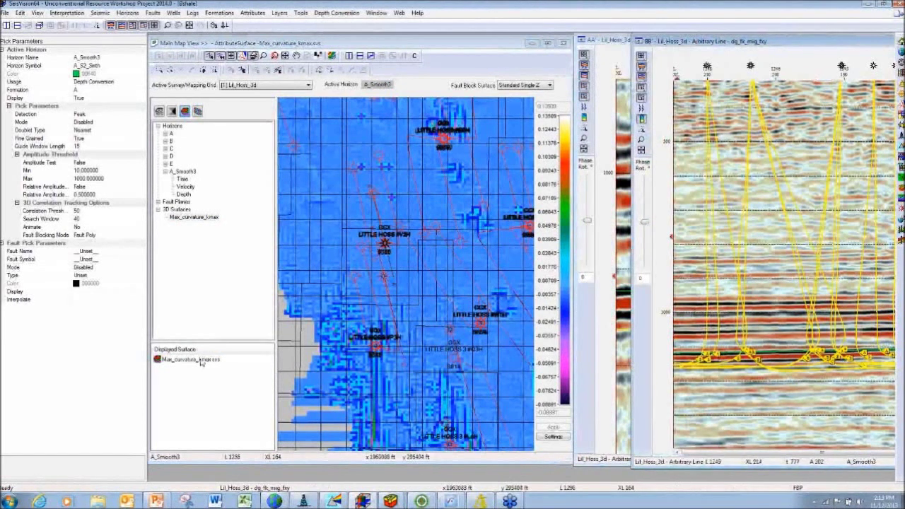
- Show A_Smooth3 at full survey extent, grid its average velocities, and grid the resulting depth surface
double_click(182, 179)
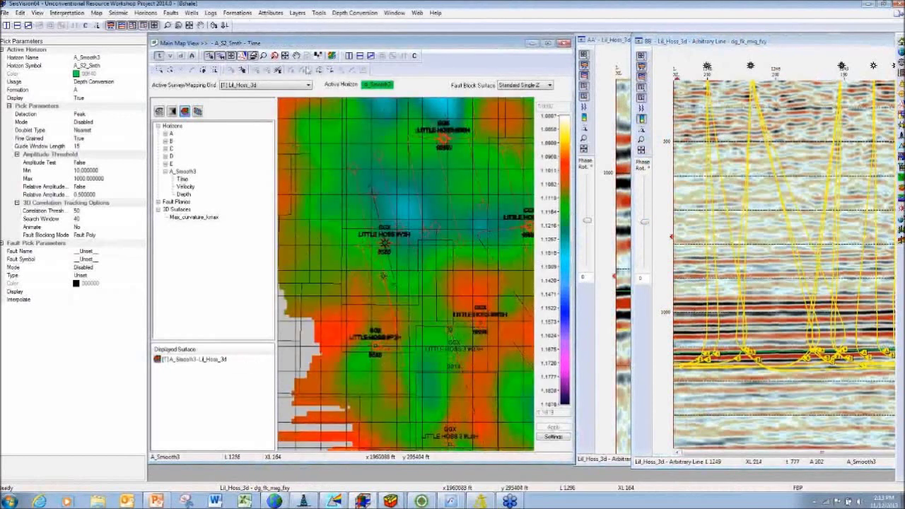
click(285, 56)
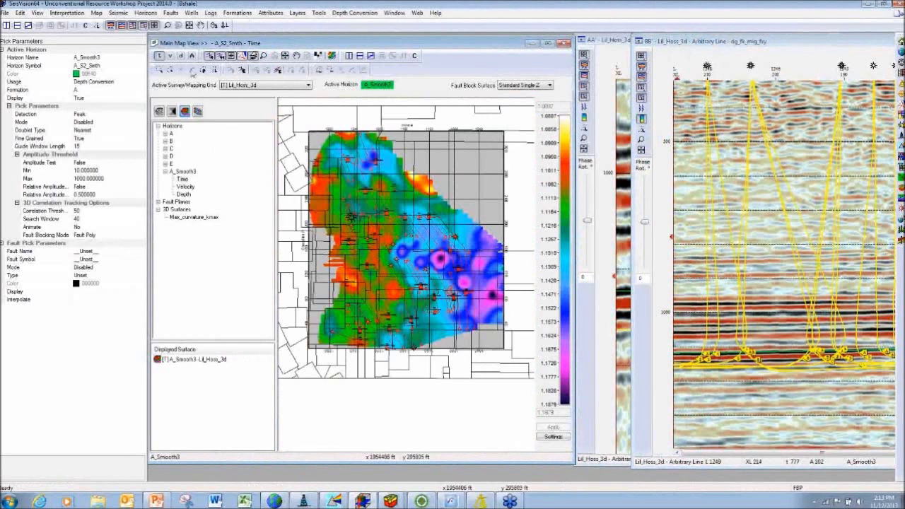
click(171, 56)
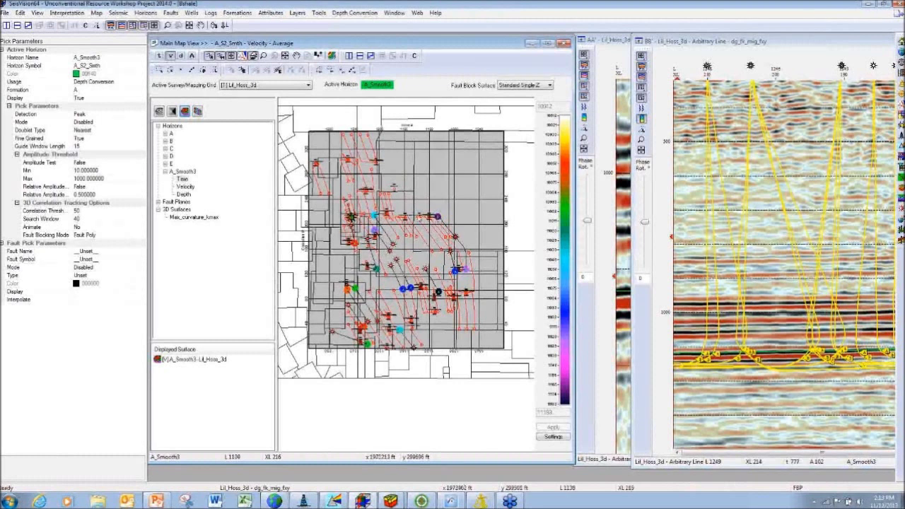
click(67, 13)
click(79, 94)
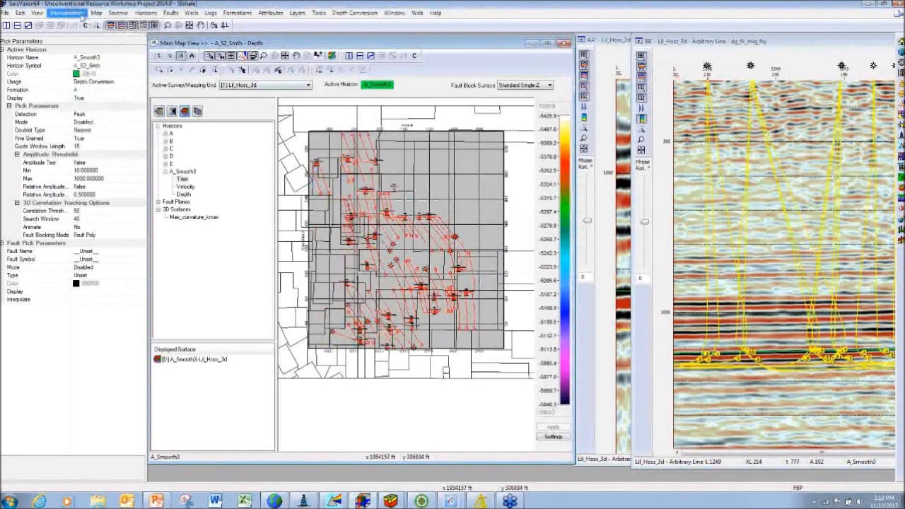
click(79, 14)
click(92, 111)
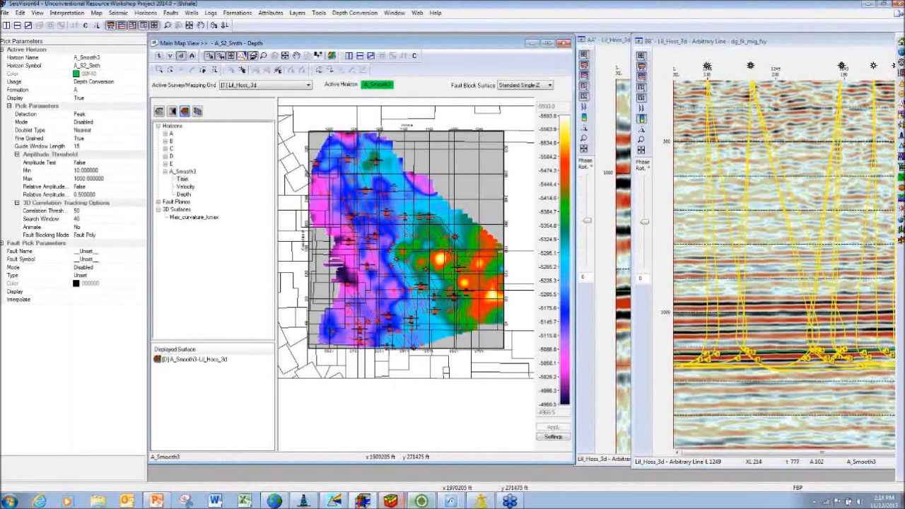
- Set the GeoSurface model source to IsoMap Grid, AOI <Global>, grid A_Smooth Horizon Depth Structure Map
mouse_move(396, 503)
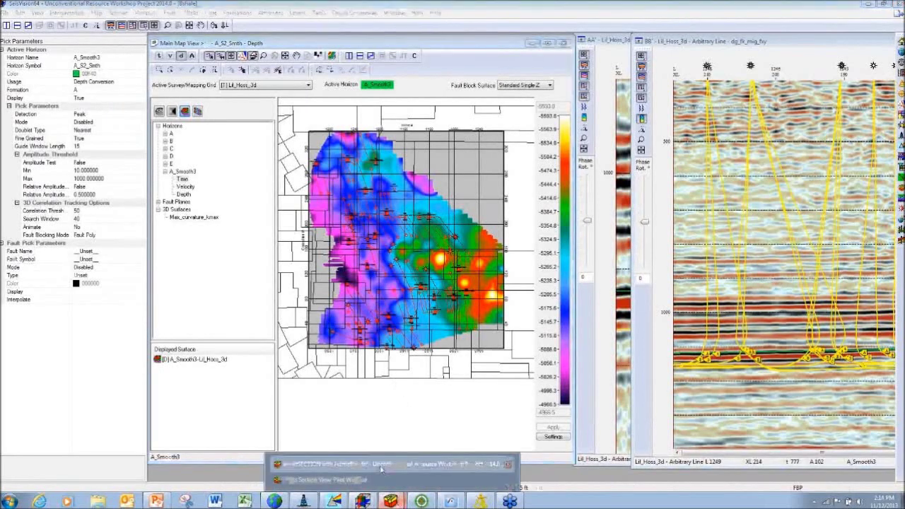
click(380, 468)
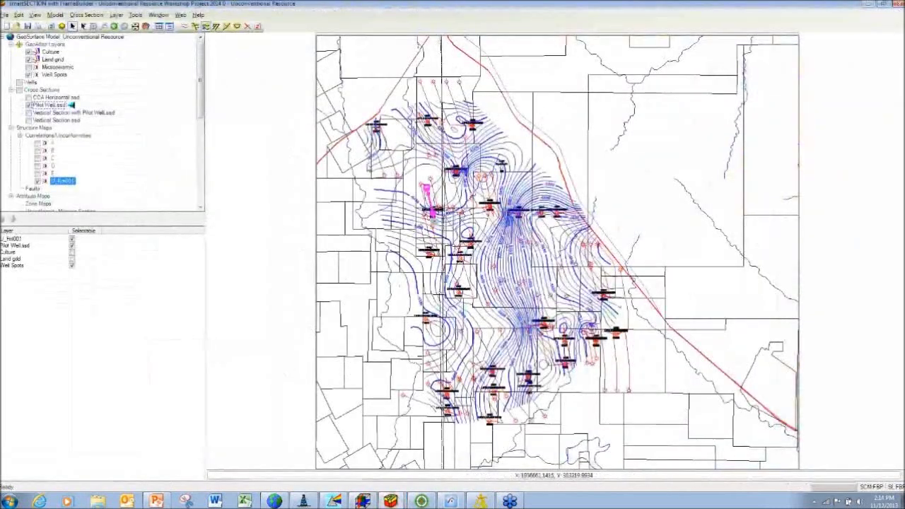
click(186, 26)
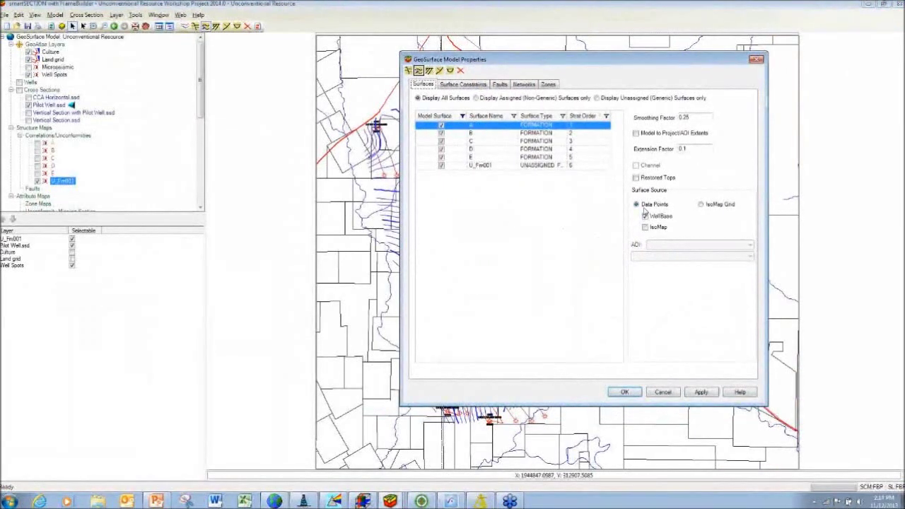
click(700, 205)
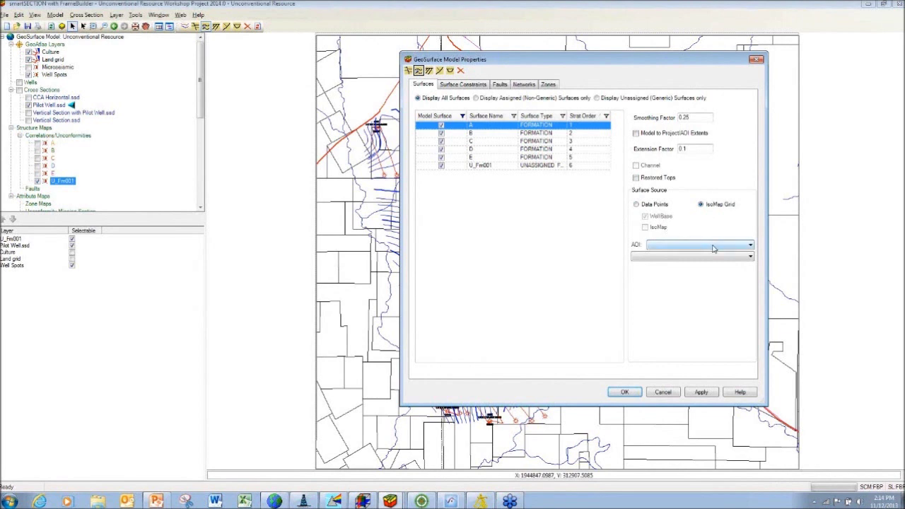
click(713, 248)
click(675, 254)
click(676, 257)
click(672, 278)
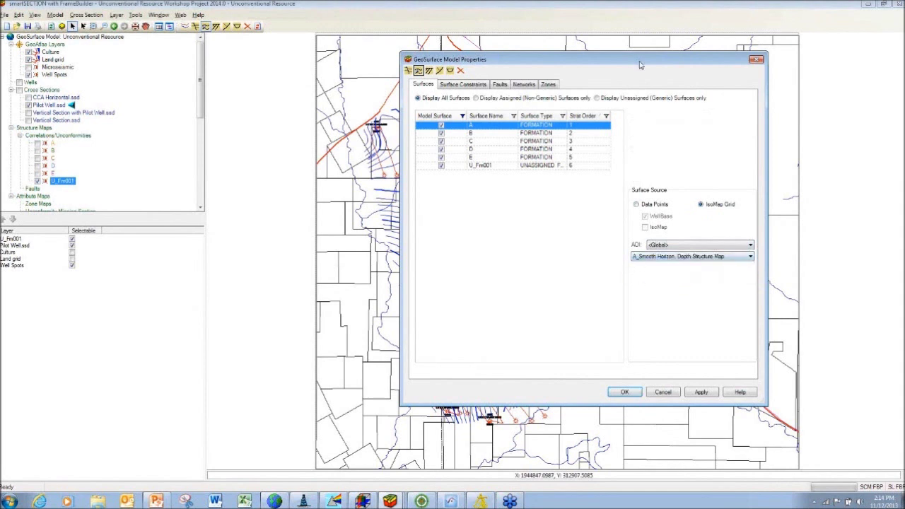
drag(640, 65, 275, 58)
click(255, 387)
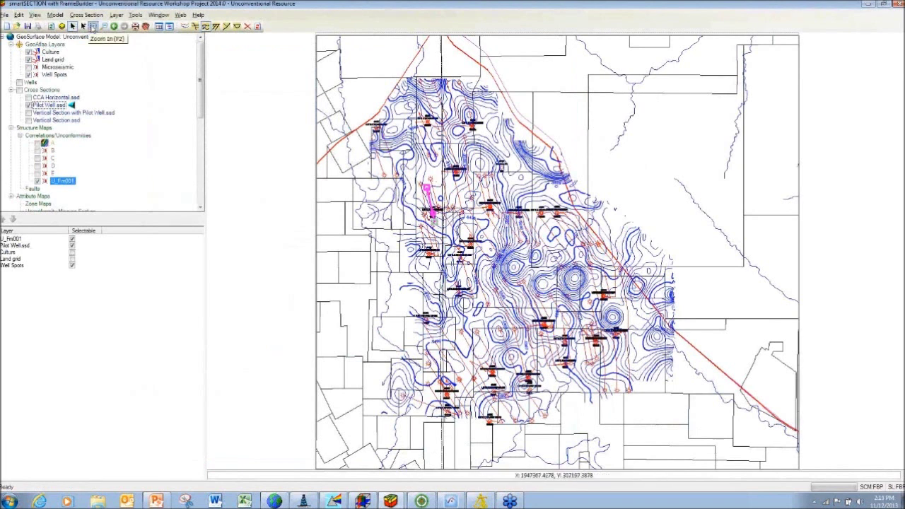
- Zoom in near the pilot well and draw a projected cross-section line past the LITTLE HOSS wells
click(93, 25)
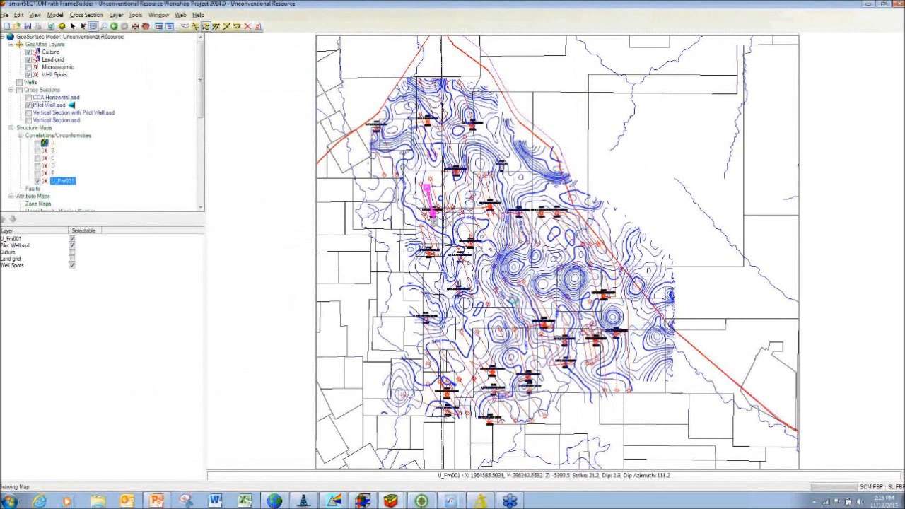
click(445, 221)
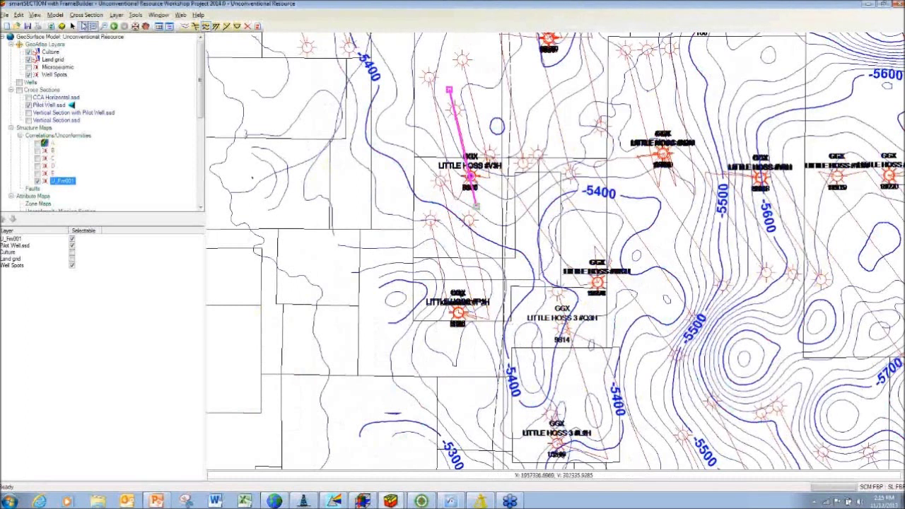
click(91, 16)
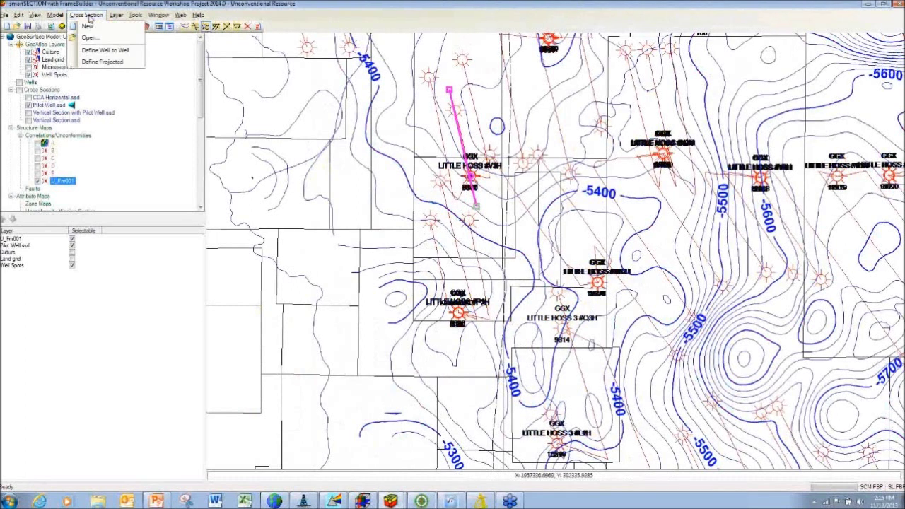
click(106, 63)
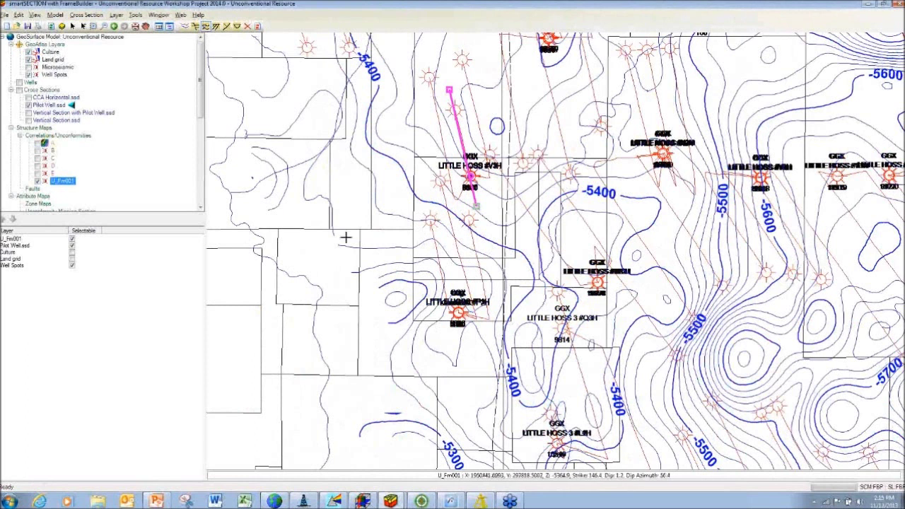
click(529, 376)
click(488, 195)
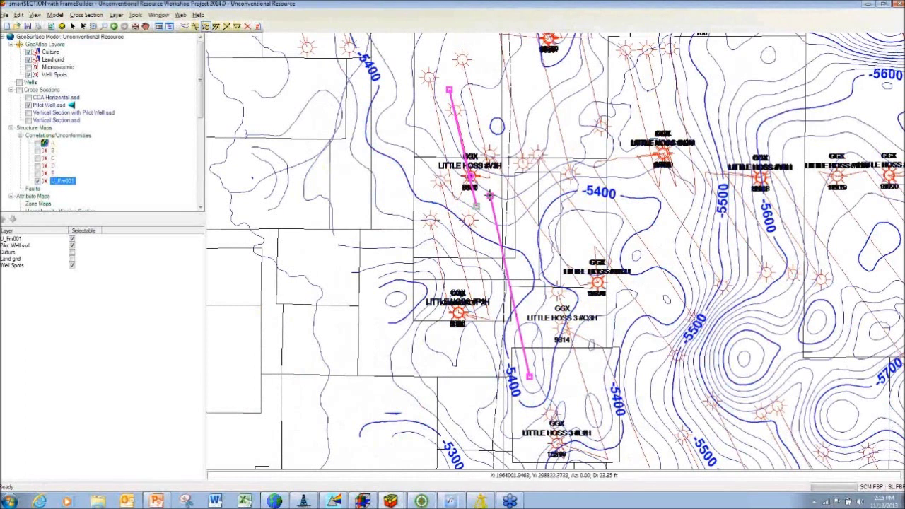
- Select wells for the section, adding the nearby well and Little Hoss 3 #O3H
right_click(490, 195)
click(523, 203)
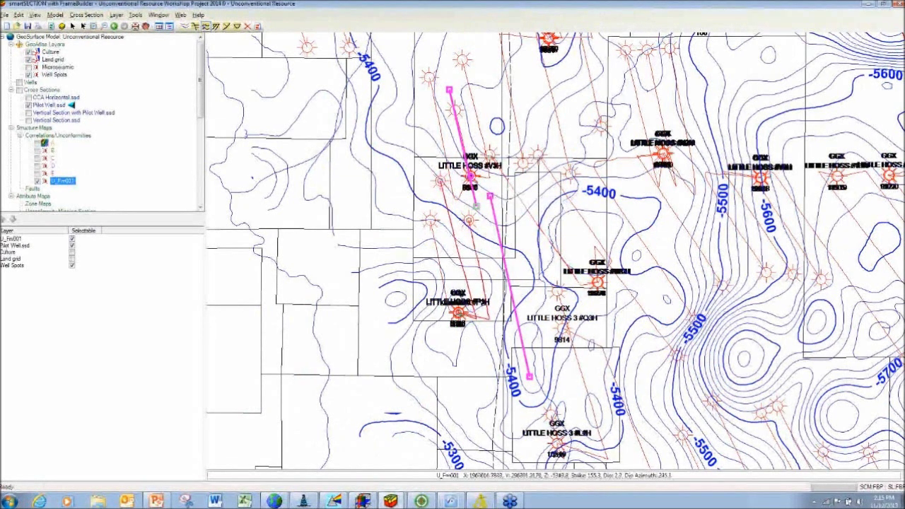
right_click(458, 313)
click(504, 349)
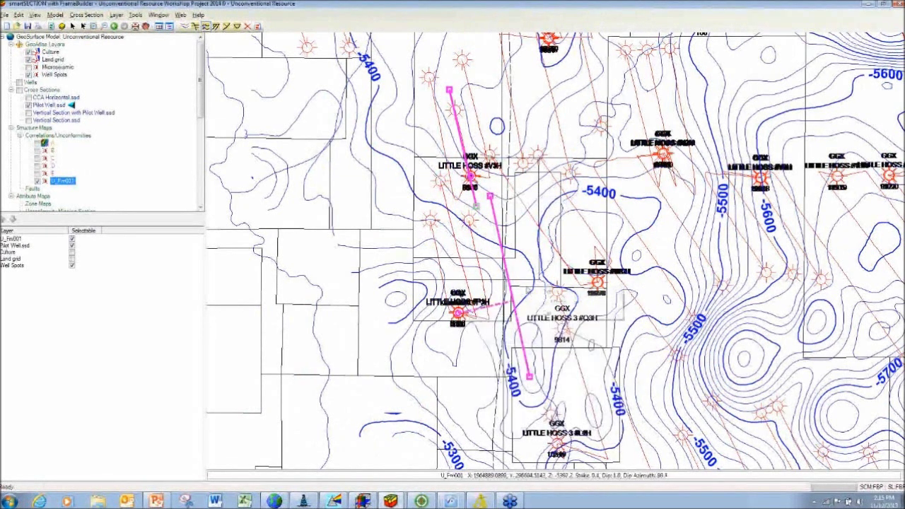
click(556, 296)
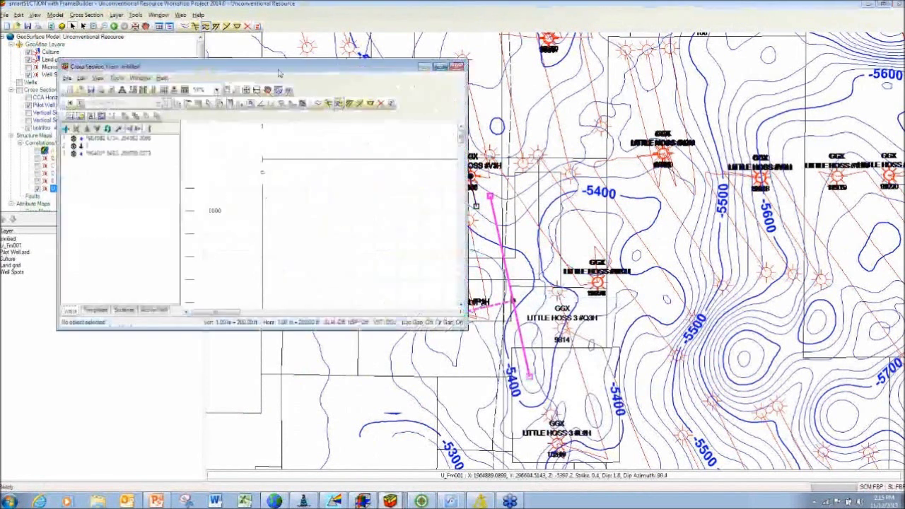
- Maximize the cross section, select proposed well 3, and move its Well Planning window aside
double_click(279, 74)
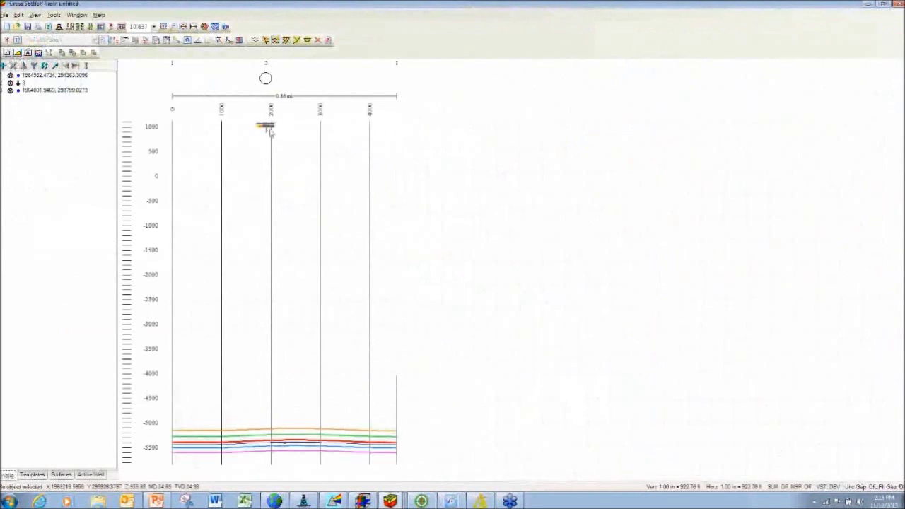
click(268, 130)
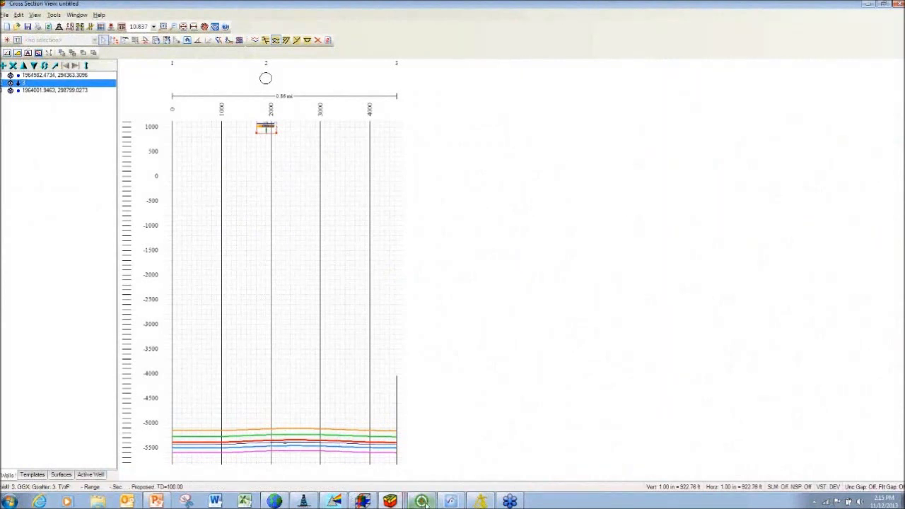
click(422, 502)
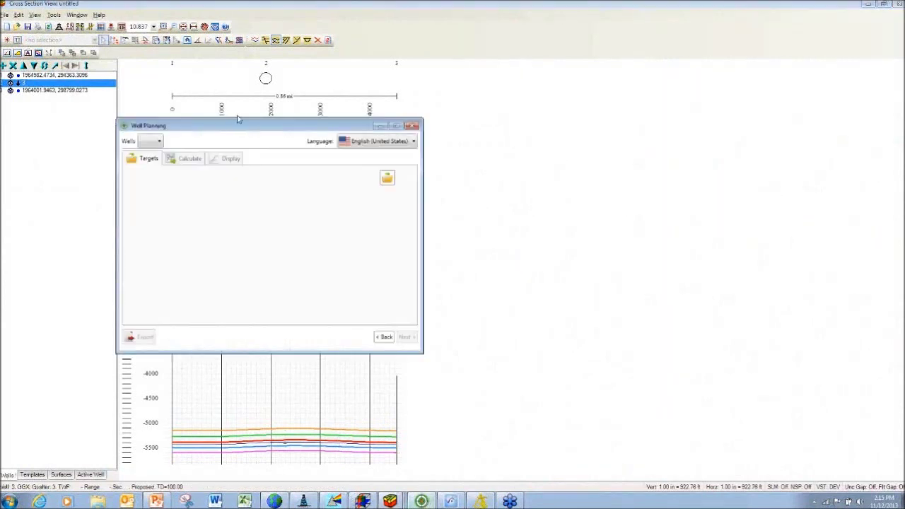
drag(240, 121, 584, 92)
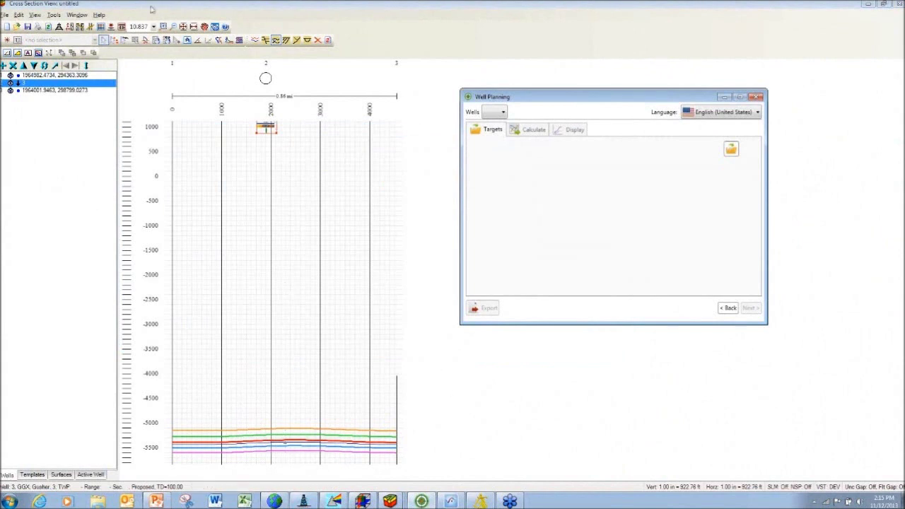
click(163, 27)
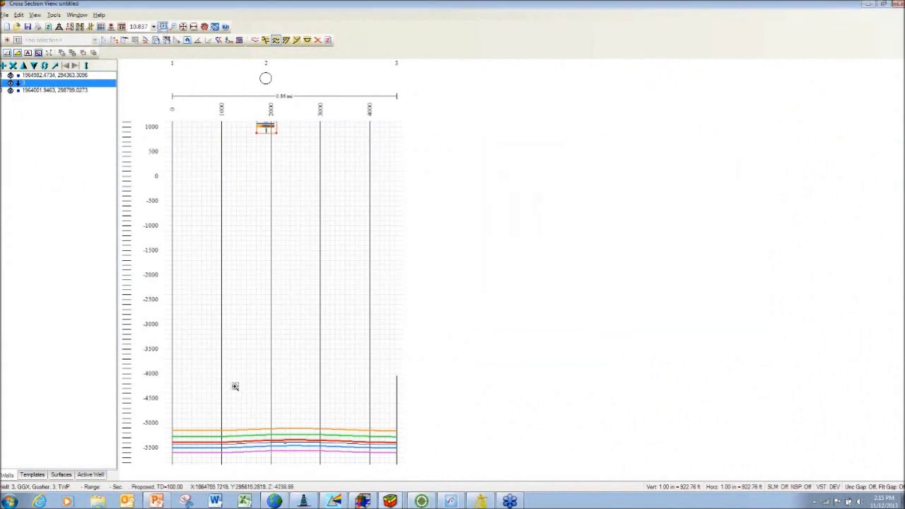
- Zoom to the lower horizons and digitize a landing target on the purple horizon for Gusher 3's path
drag(235, 387, 394, 465)
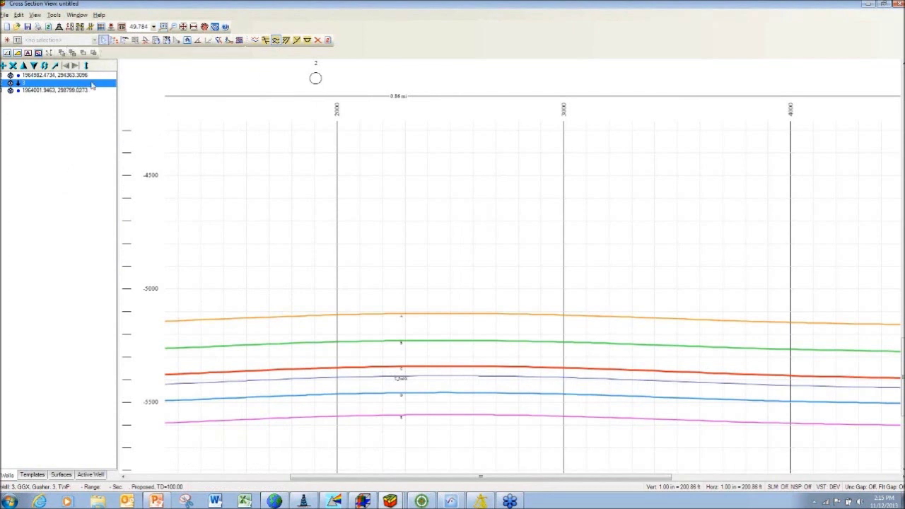
right_click(92, 83)
click(114, 99)
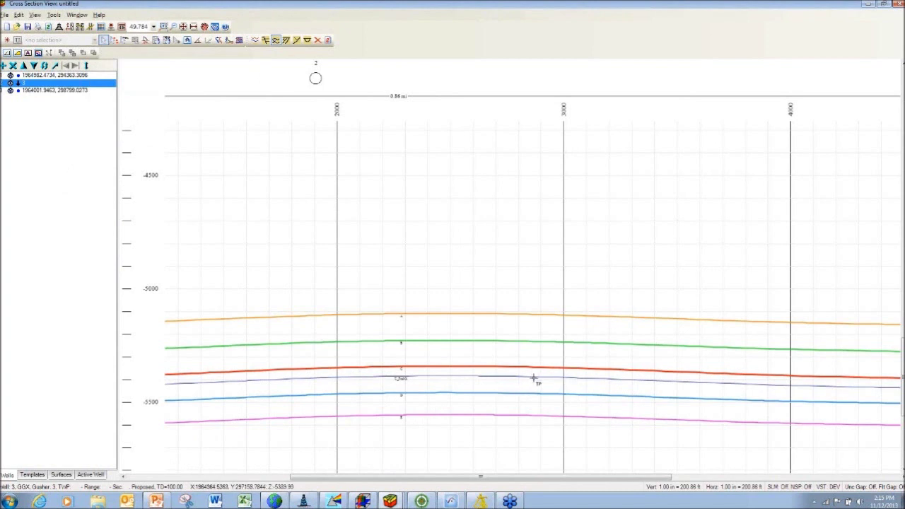
click(487, 376)
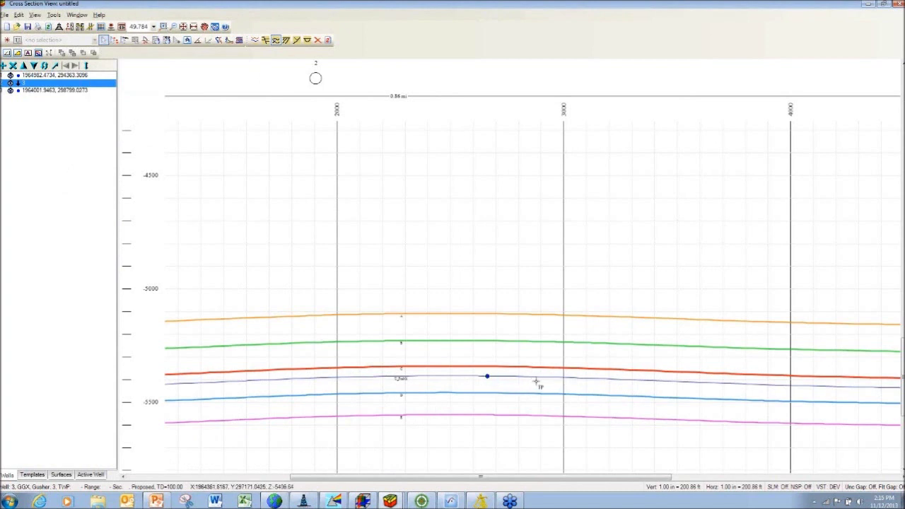
click(605, 384)
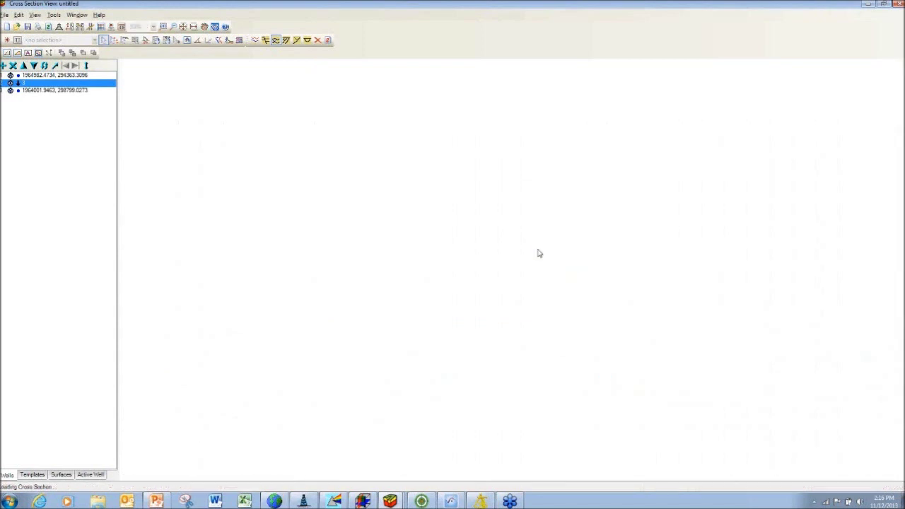
click(605, 157)
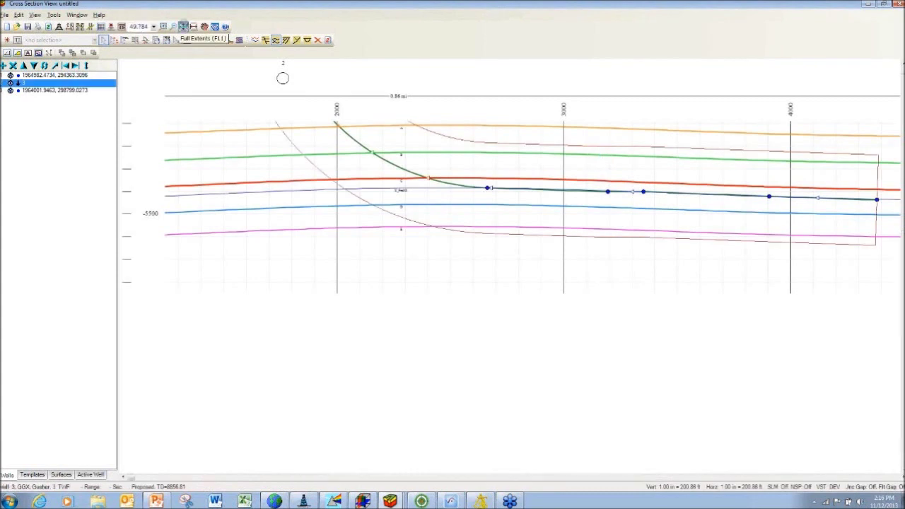
click(422, 501)
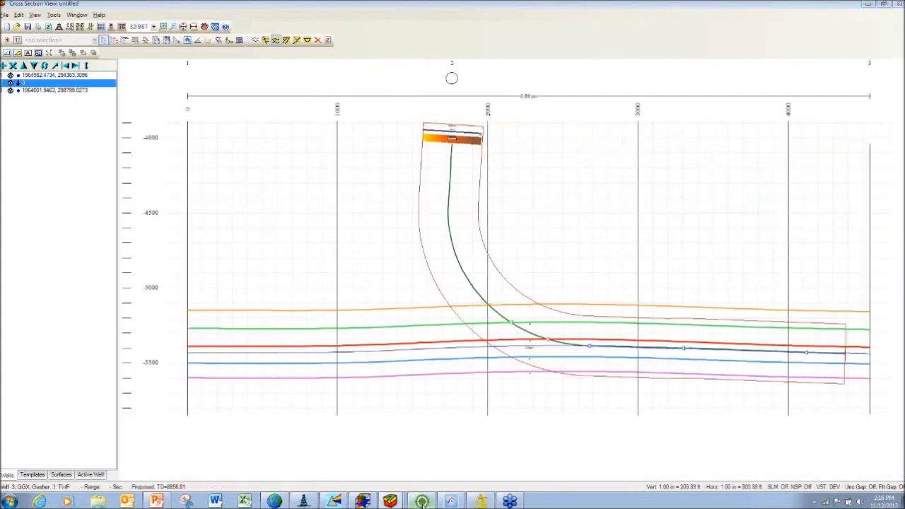
drag(576, 102, 589, 26)
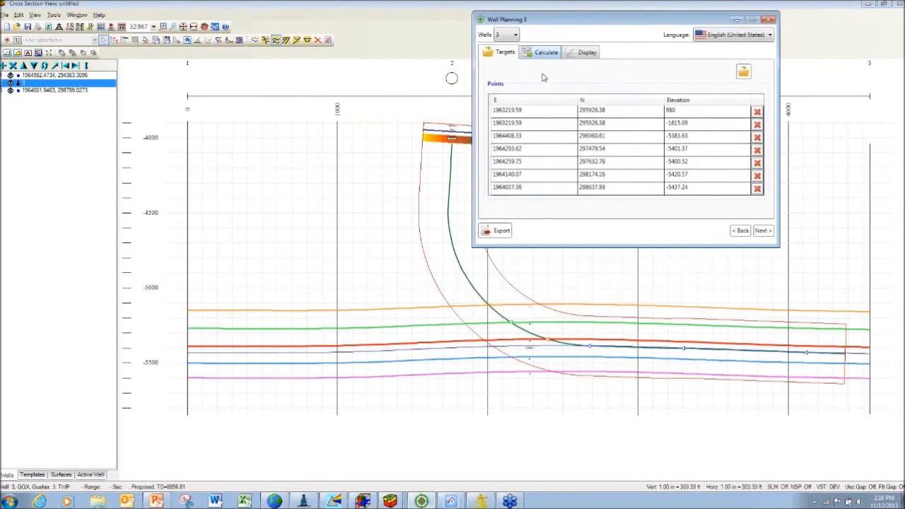
click(543, 52)
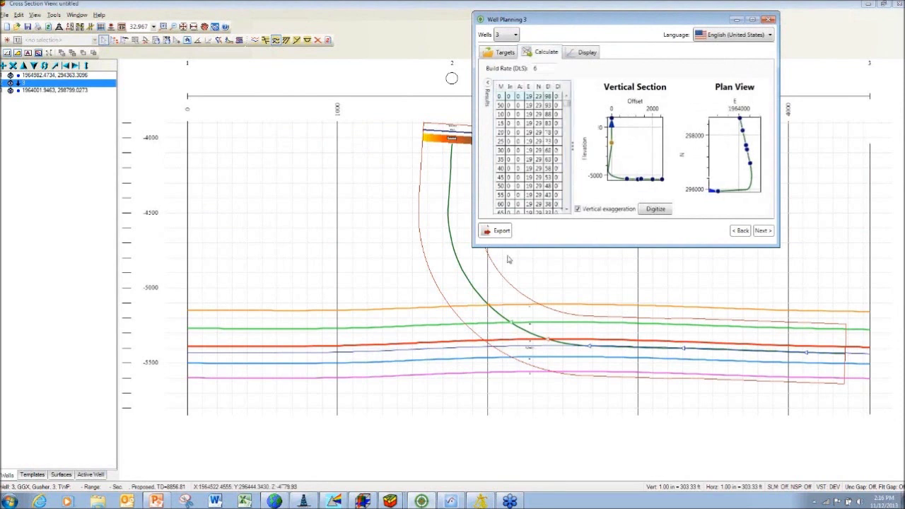
drag(472, 247, 389, 434)
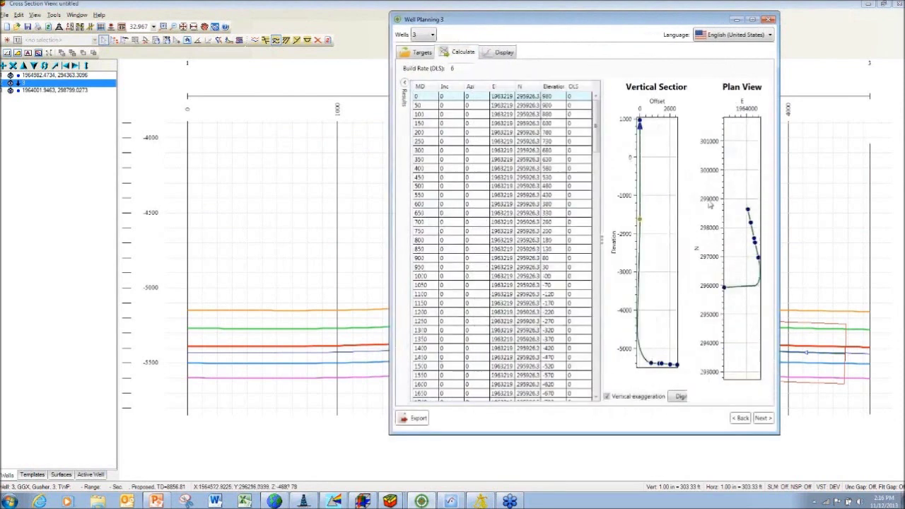
drag(779, 200, 854, 200)
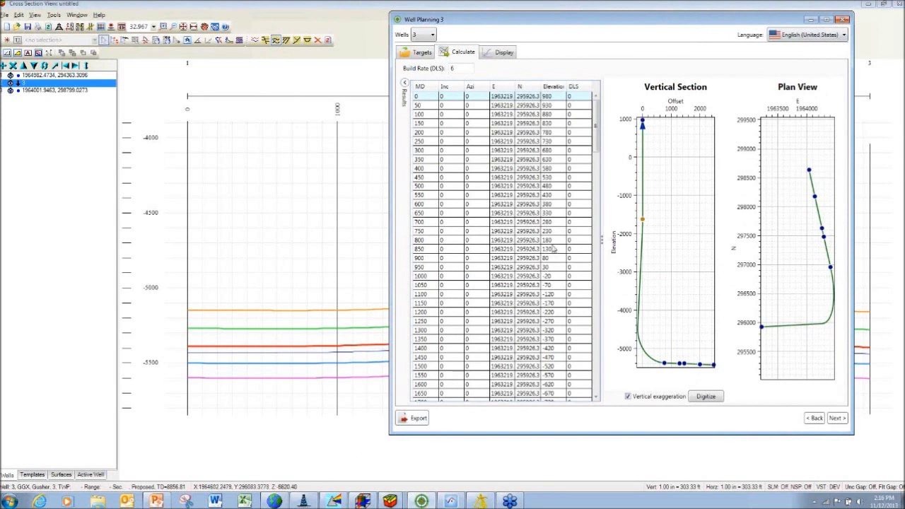
click(841, 20)
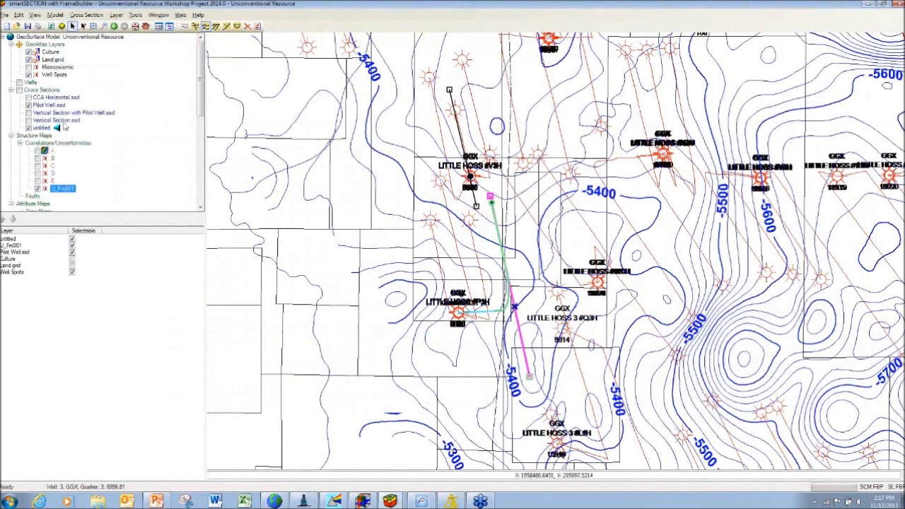
- Open Vertical Section.ssd from the Cross Sections layer tree
click(61, 123)
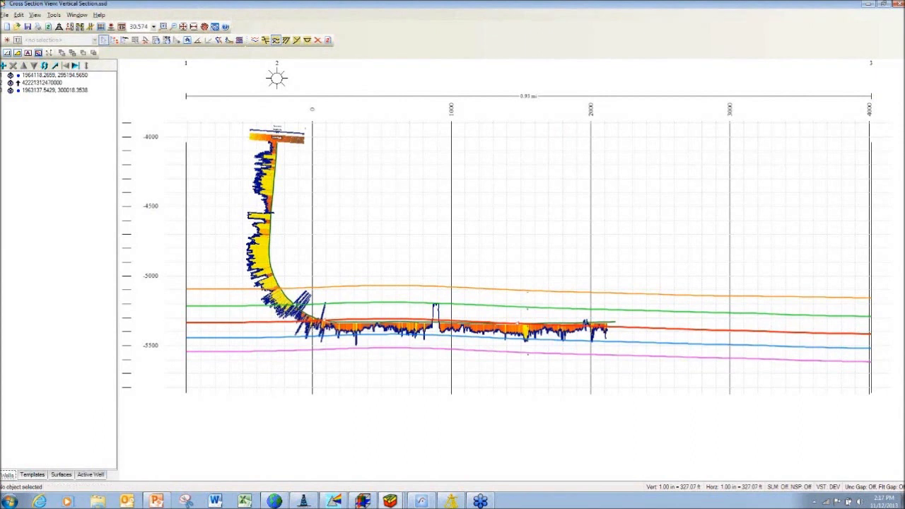
- Enable the smartSTRAT panels and hide surfaces A, C, D and E, keeping only B
click(229, 40)
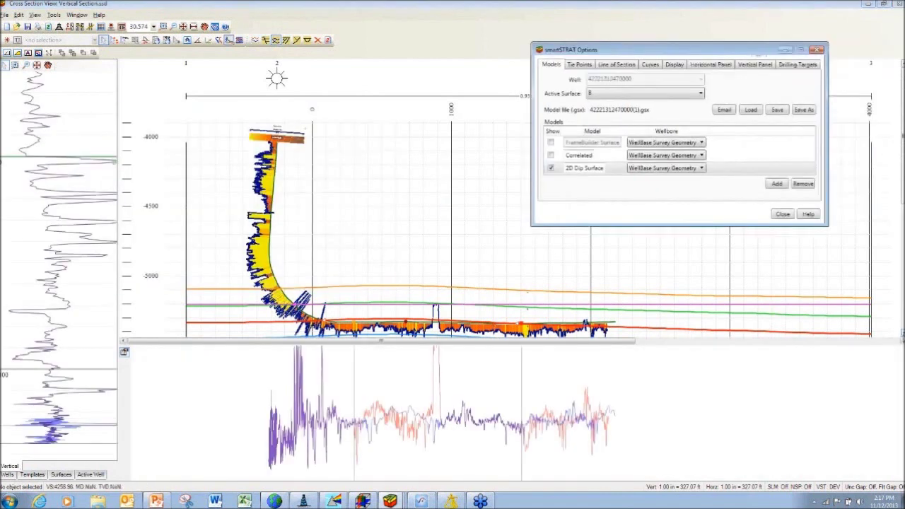
scroll(495, 226, down, 3)
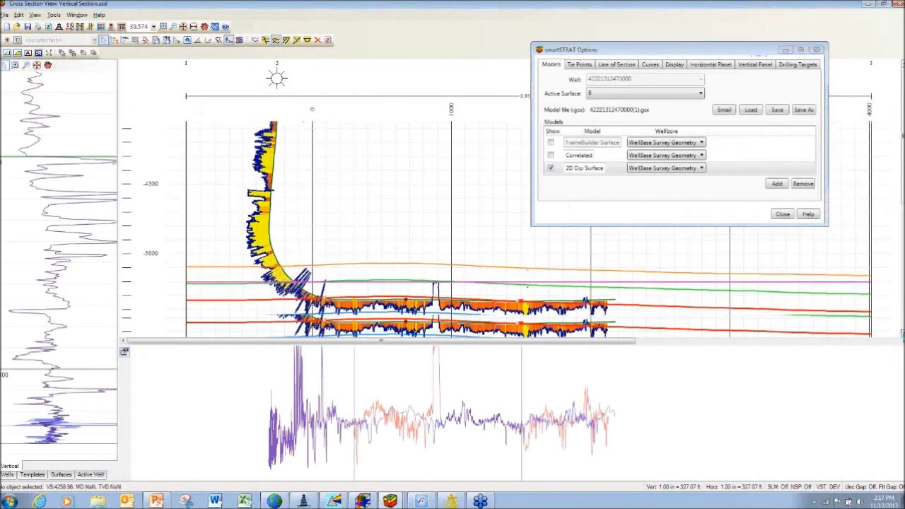
click(63, 476)
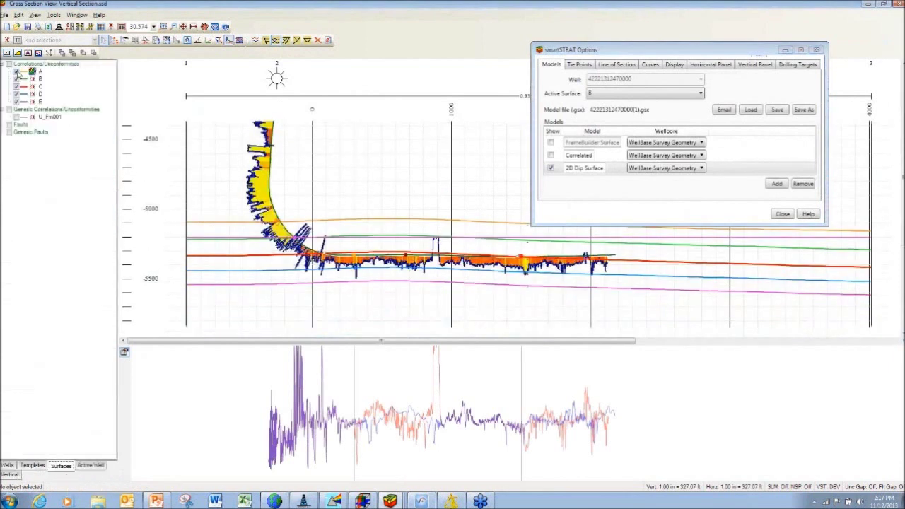
click(16, 72)
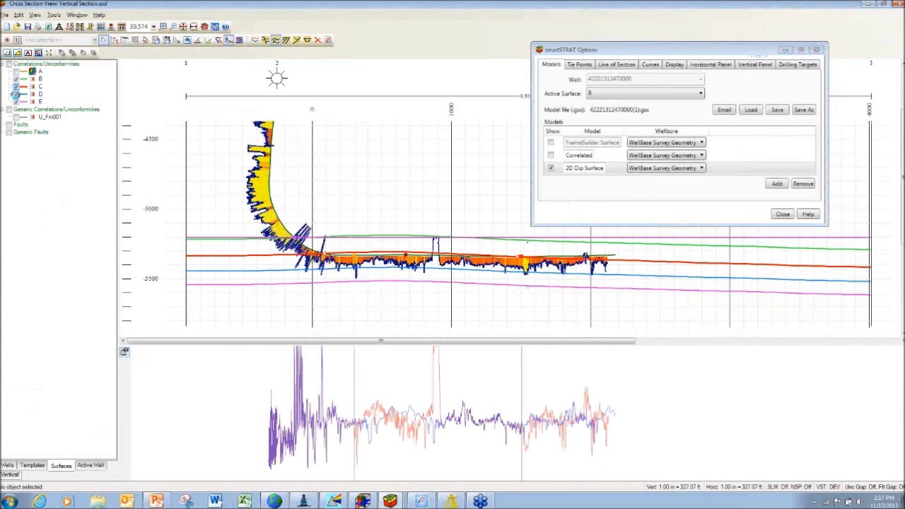
click(16, 86)
click(16, 94)
click(16, 102)
click(11, 475)
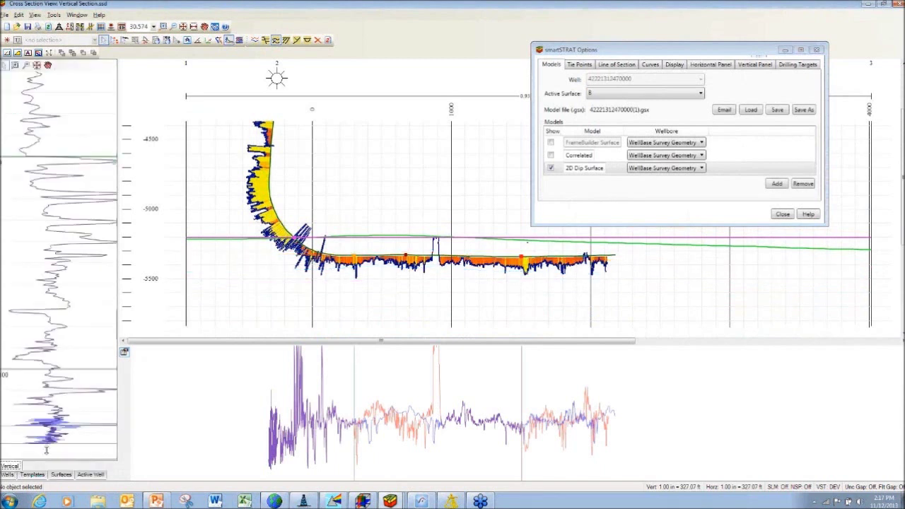
- Show the Tie Points list with its single point at VS -909.059, dip 0.000
drag(698, 53, 690, 36)
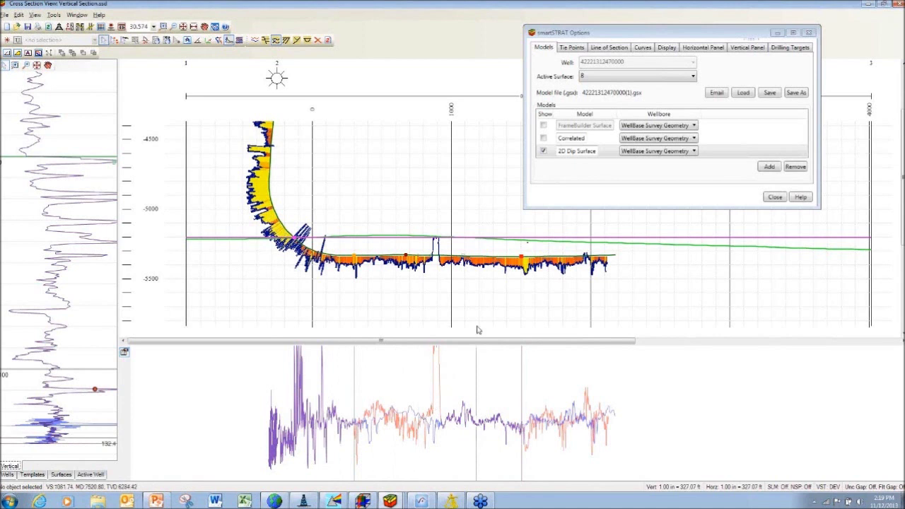
click(569, 47)
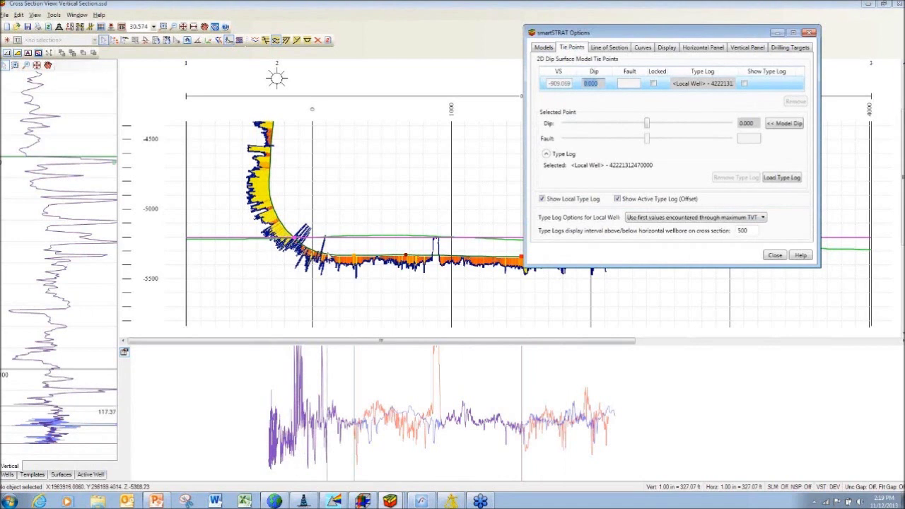
- Raise the VS -909.059 tie point's dip from 0.000 to 0.567
click(187, 157)
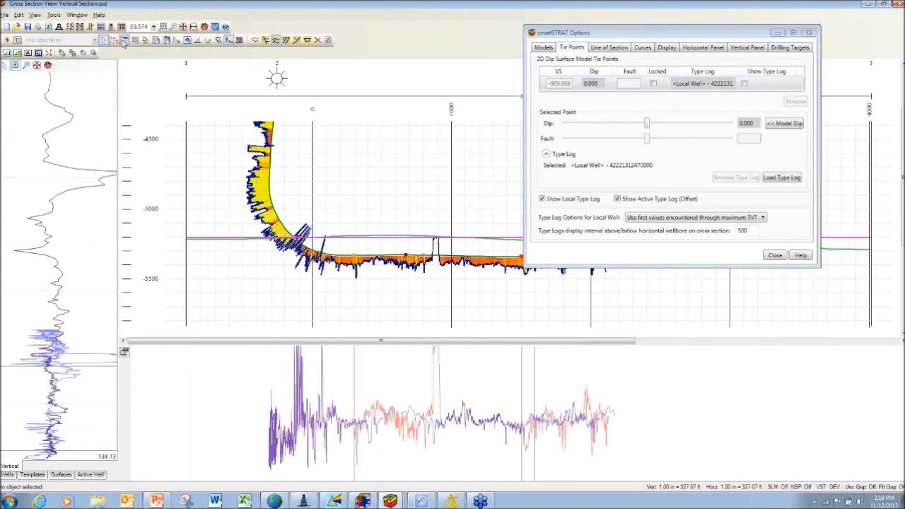
click(646, 124)
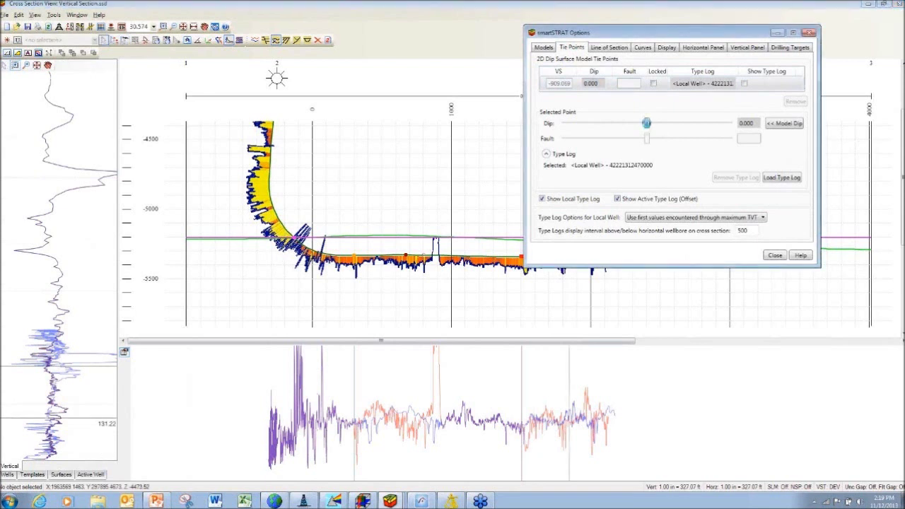
drag(646, 124, 691, 124)
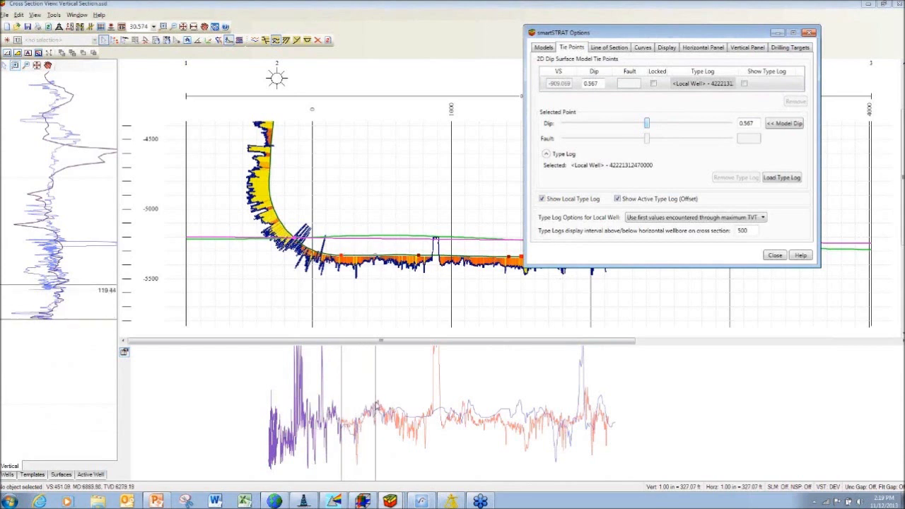
- Add a second tie point at VS 461.318 on the lateral log
right_click(377, 402)
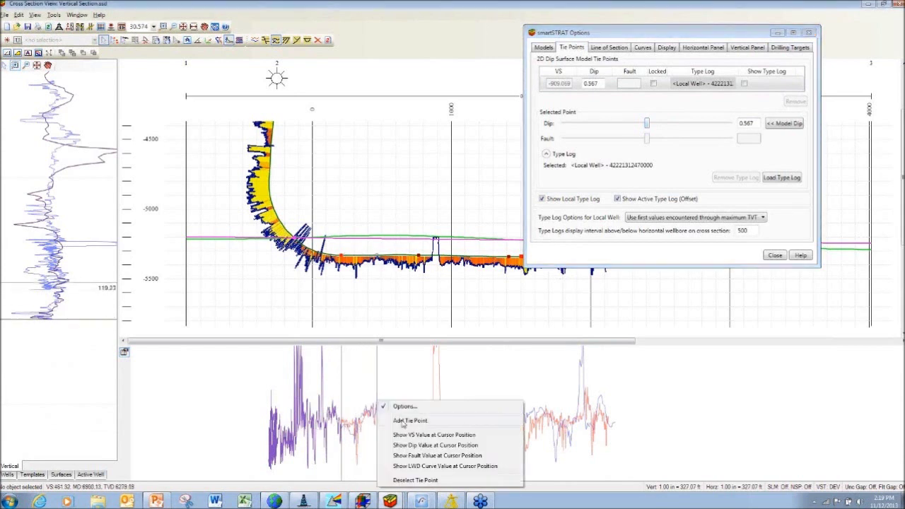
click(407, 420)
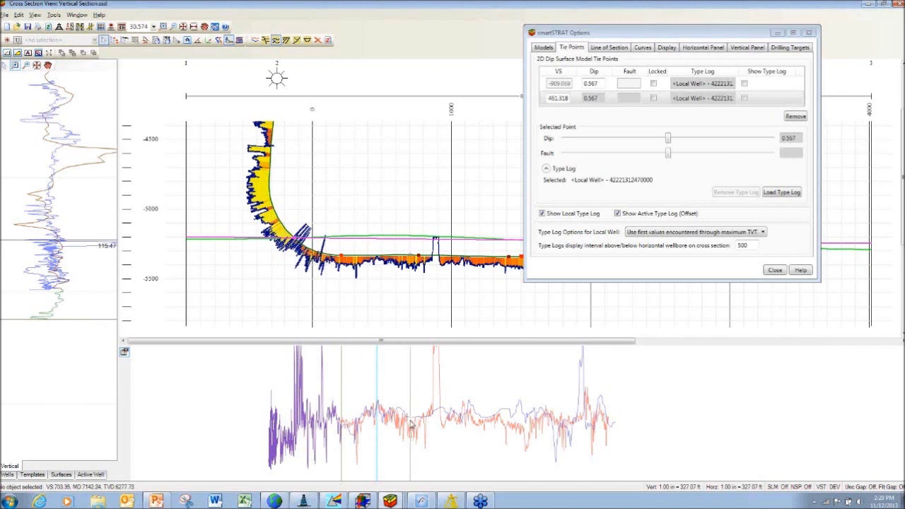
- Add a third tie point at VS 706.760 and steepen the VS 461.318 dip to 1.140
right_click(412, 424)
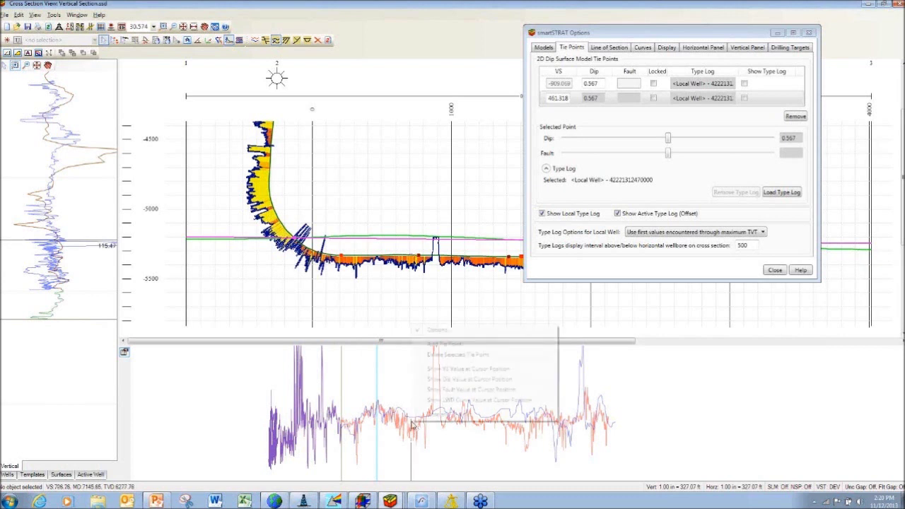
click(445, 344)
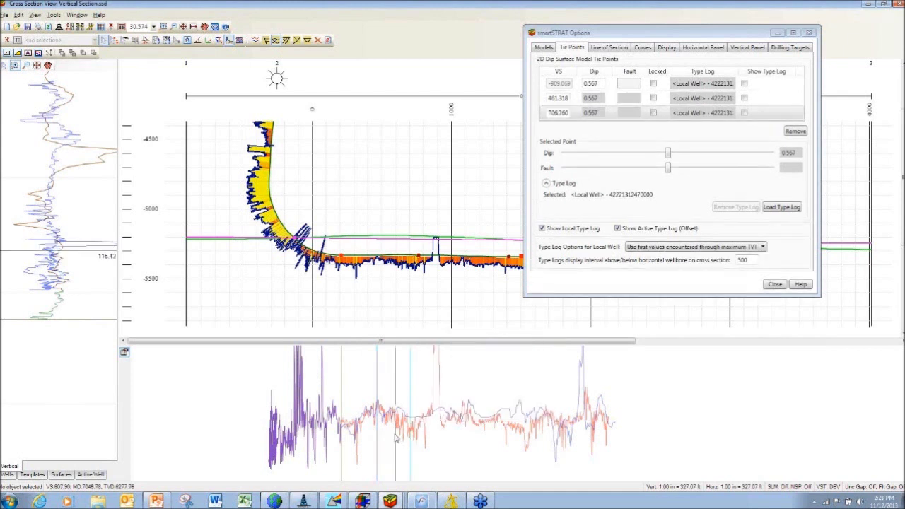
key(Up)
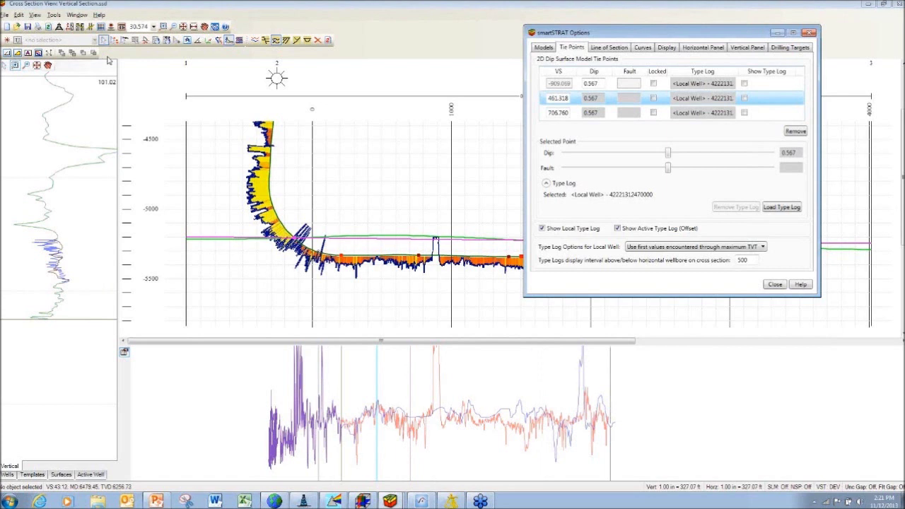
click(53, 226)
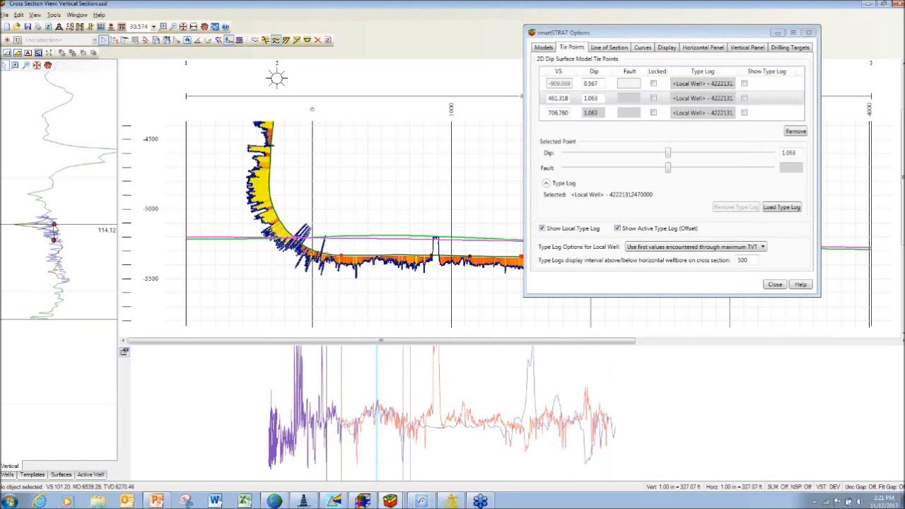
drag(53, 226, 53, 201)
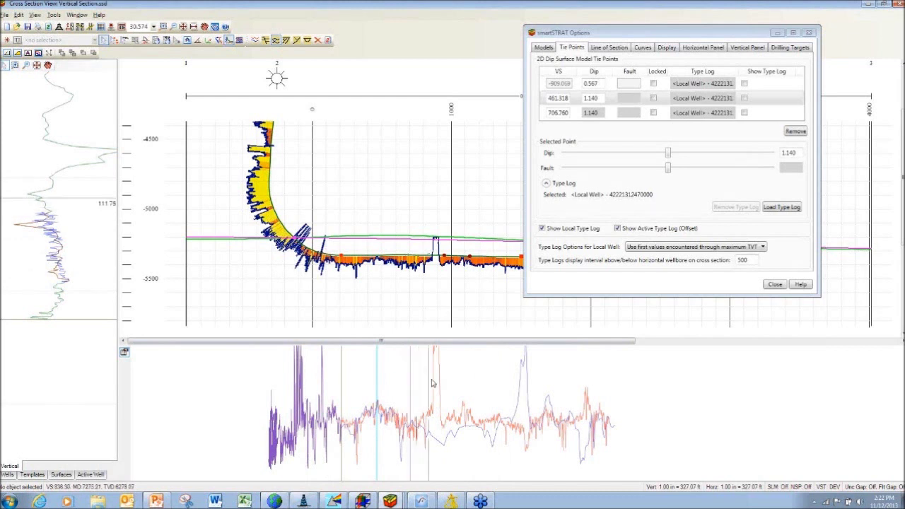
- Add tie points at VS 890.842 and 1091.968, matching the type log to dip 890.842 at 2.757
right_click(437, 418)
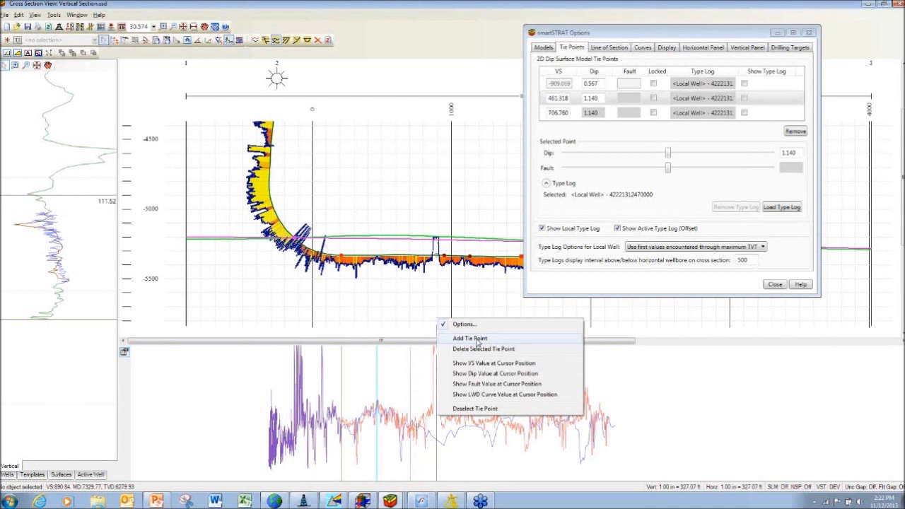
click(470, 338)
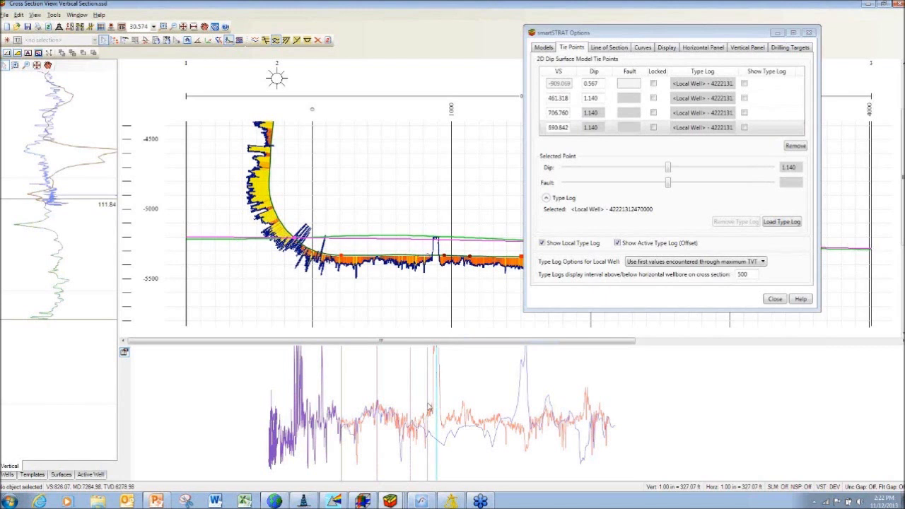
drag(64, 198, 64, 165)
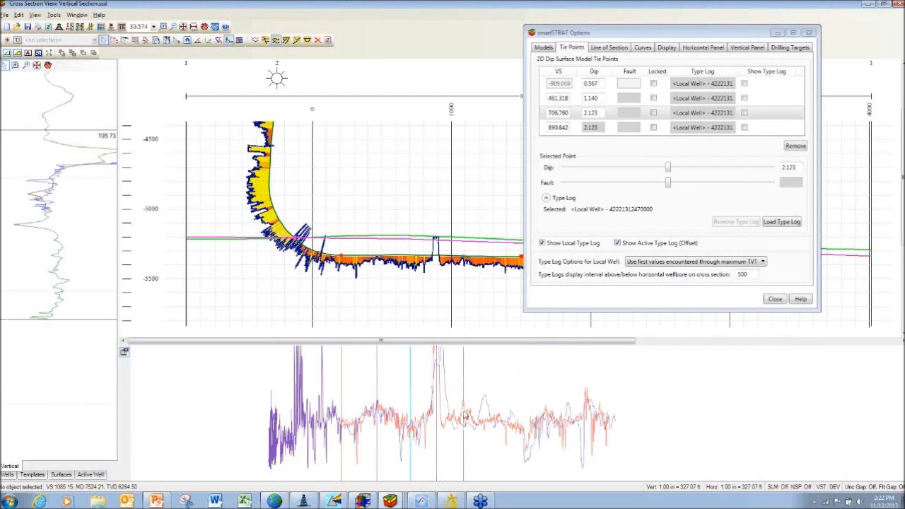
click(464, 417)
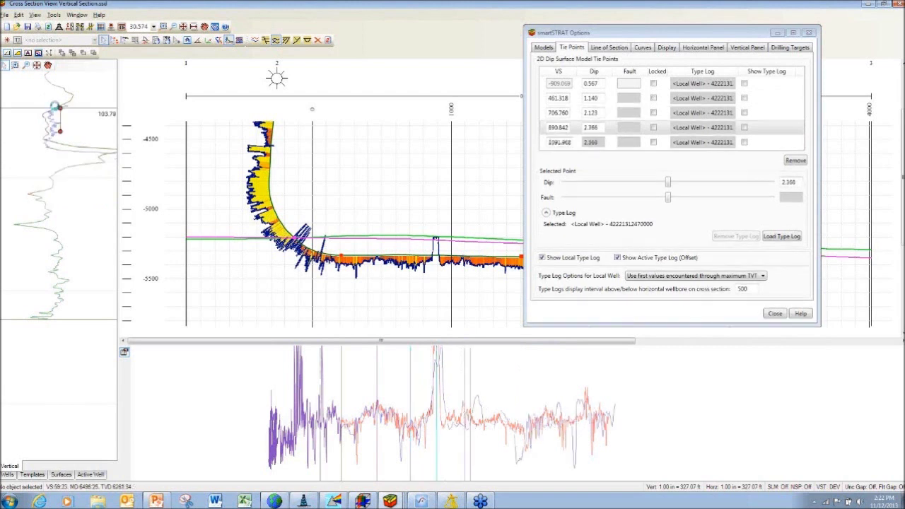
drag(55, 106, 70, 151)
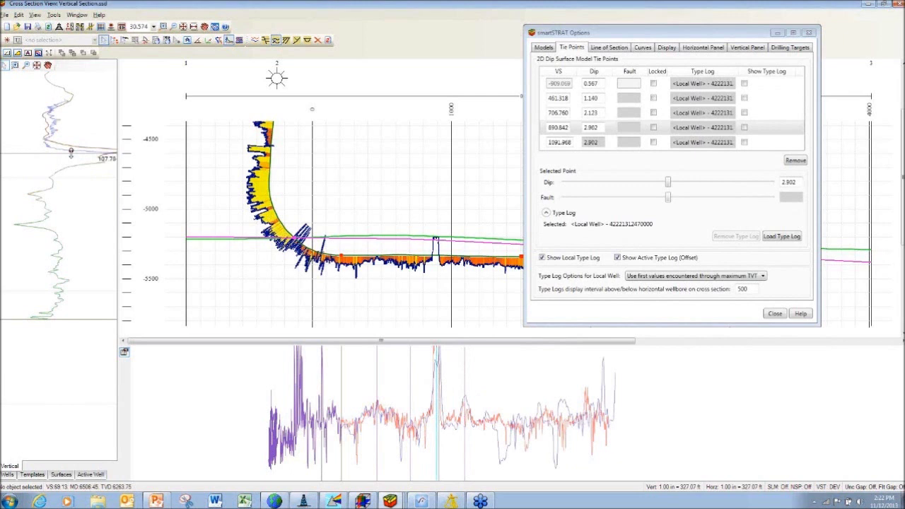
drag(70, 151, 58, 103)
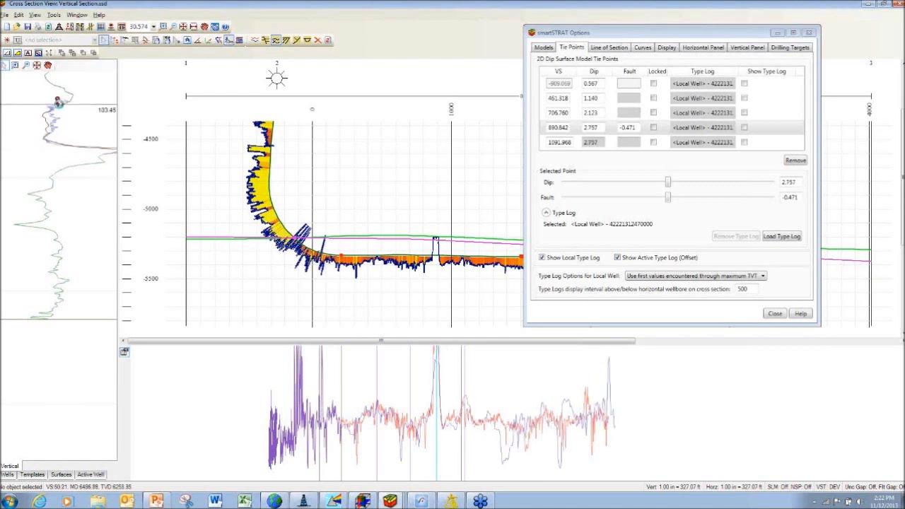
- Give the 890.842 tie point a -0.471 fault and add a tie point at VS 1351.046
click(639, 127)
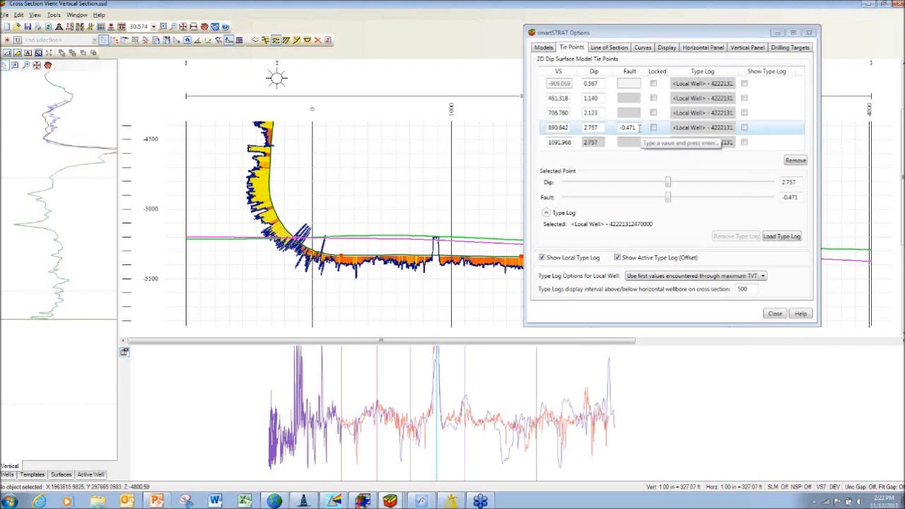
click(639, 127)
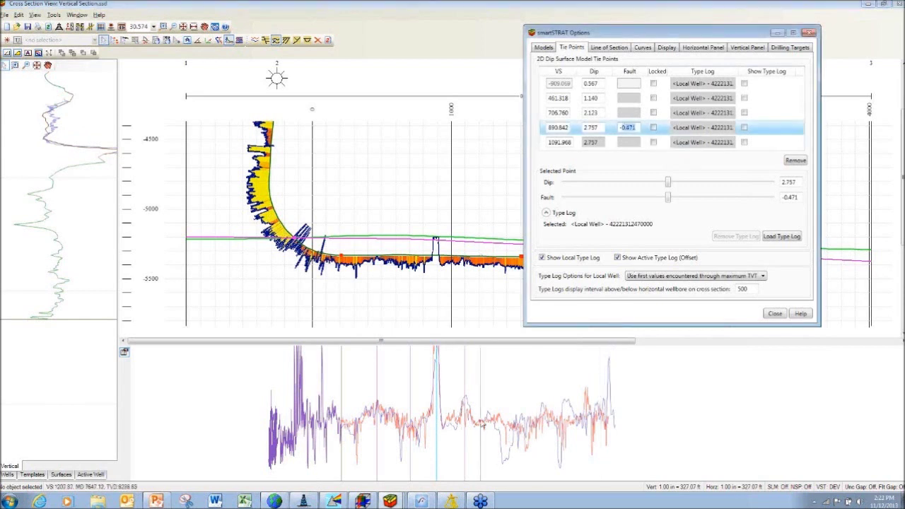
click(502, 424)
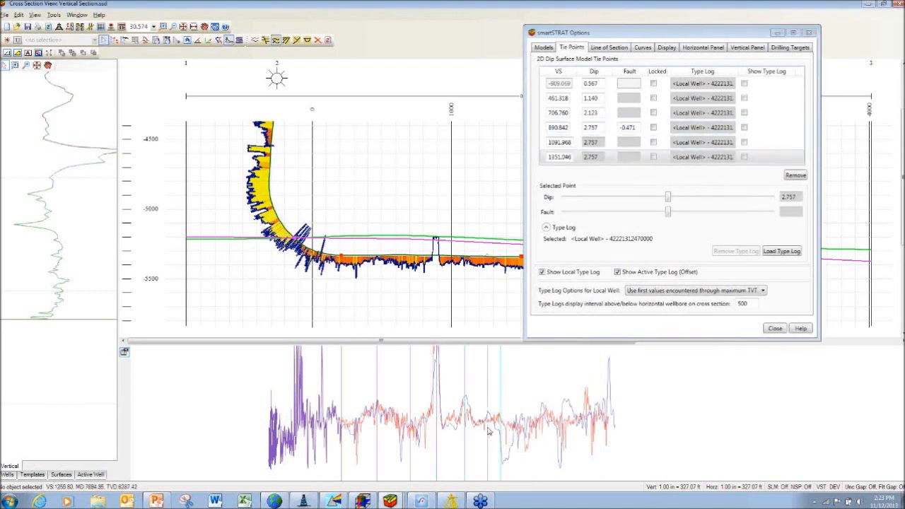
- Shift the type log until the VS 1091.968 tie point dips 2.014
click(48, 65)
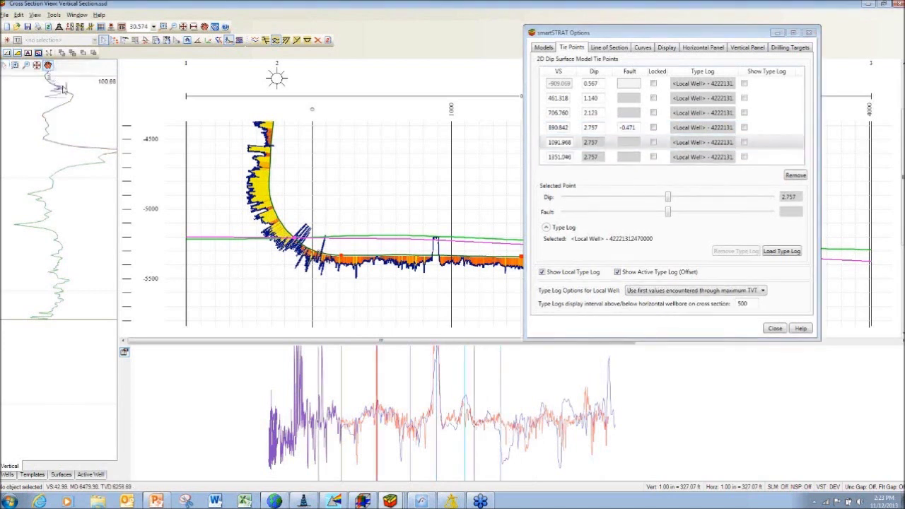
drag(84, 103, 66, 135)
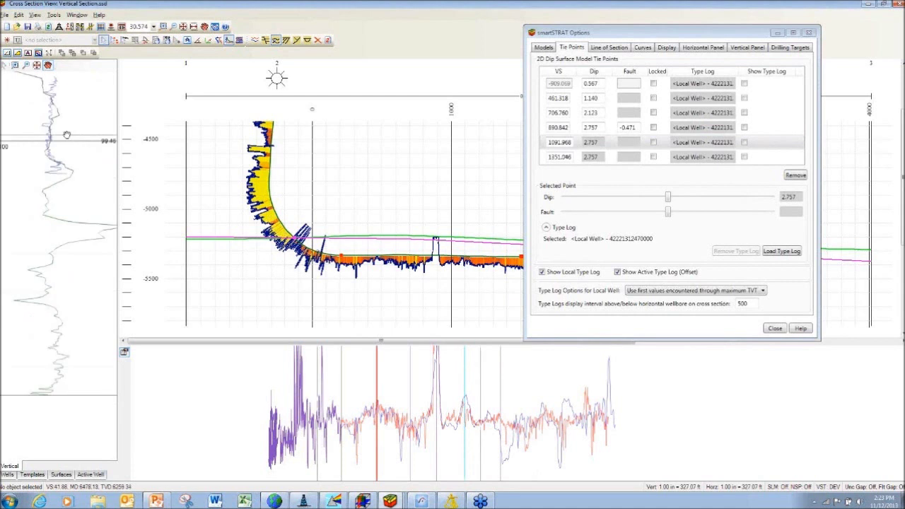
click(5, 65)
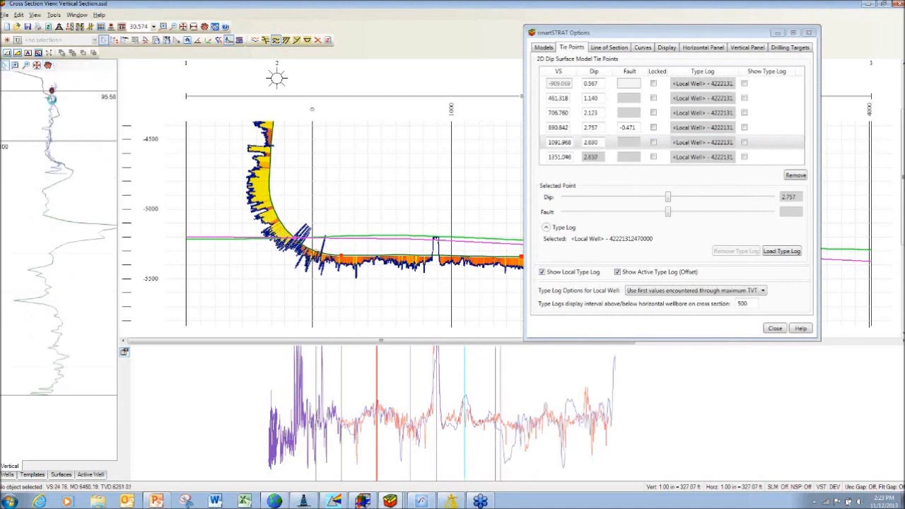
drag(51, 99, 51, 89)
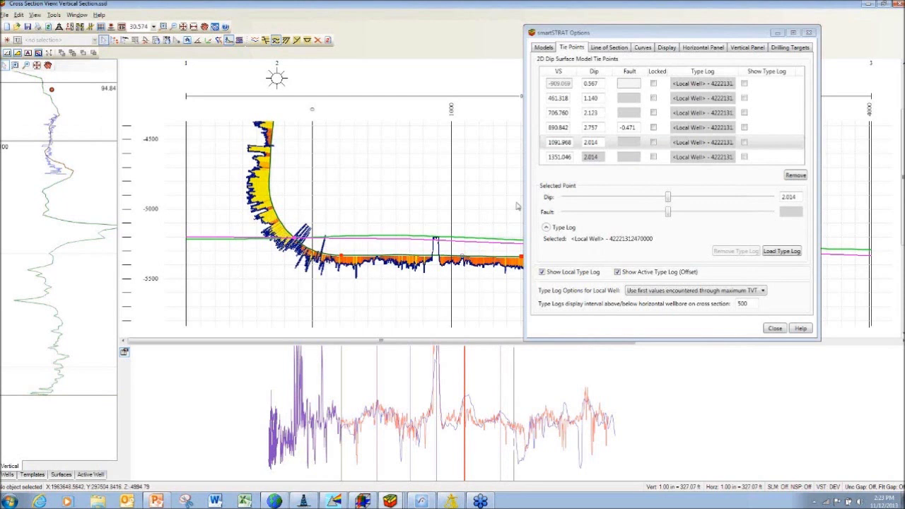
drag(668, 33, 671, 33)
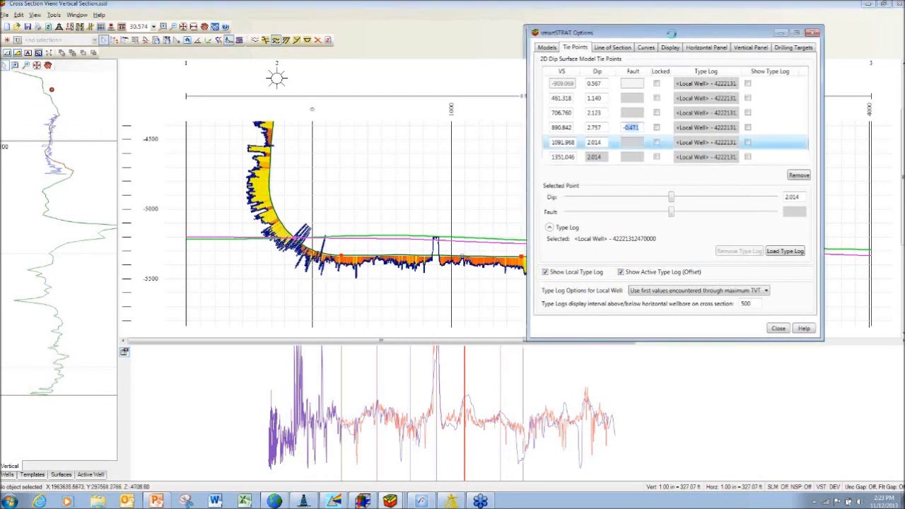
- Load the Pilot Well.gsx type log and calibrate it to offset -0.950 and scale 1.080
drag(671, 32, 723, 30)
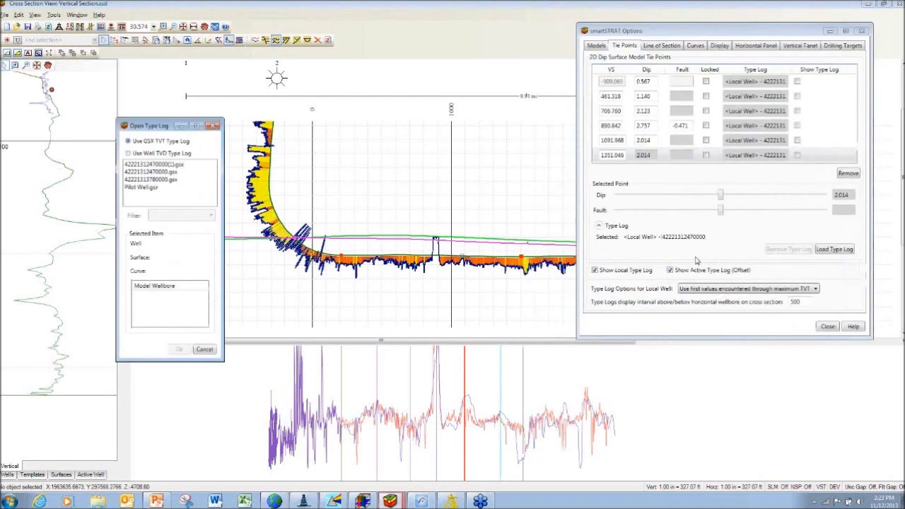
click(225, 353)
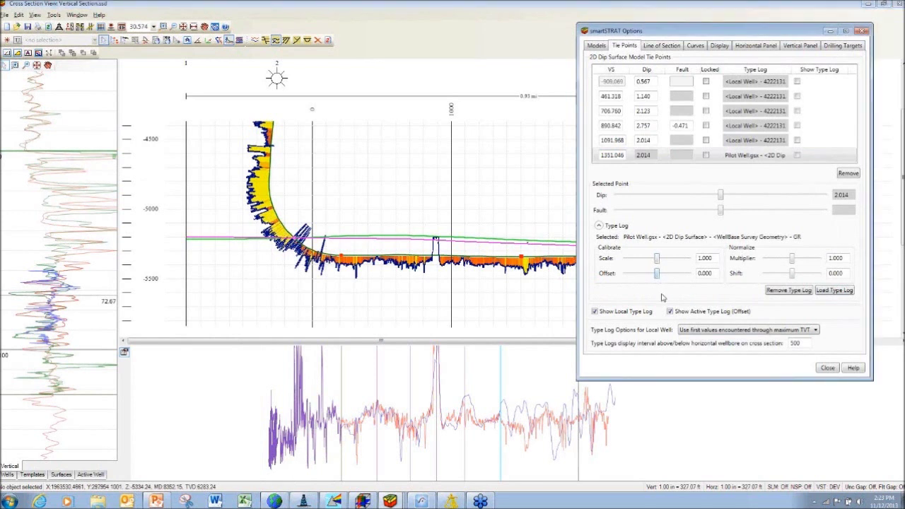
key(Left)
key(Page_Down)
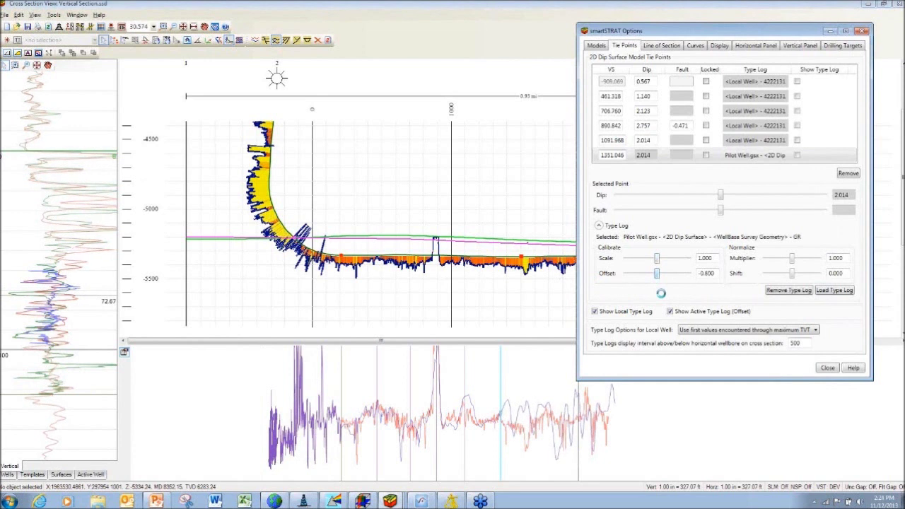
key(Left)
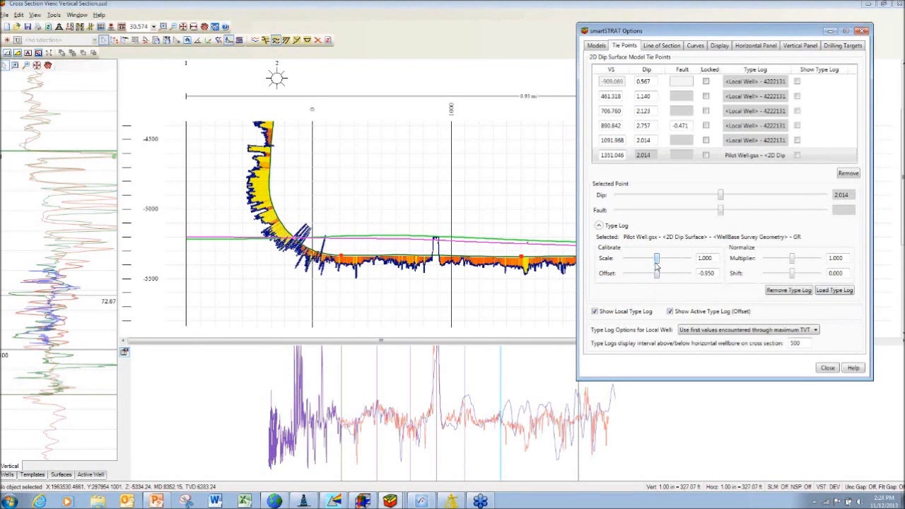
drag(657, 266, 659, 290)
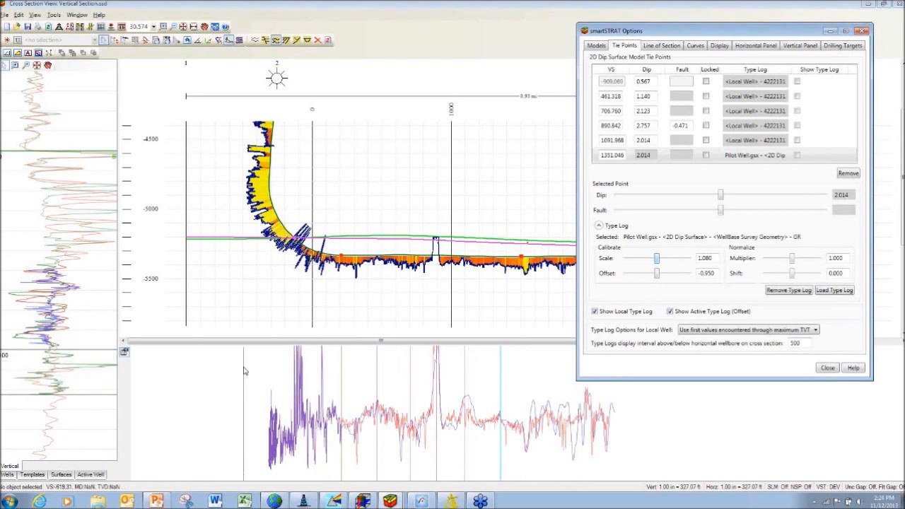
- Hide the local type log and add a tie point at VS 1671.485 with dip 1.226
click(594, 311)
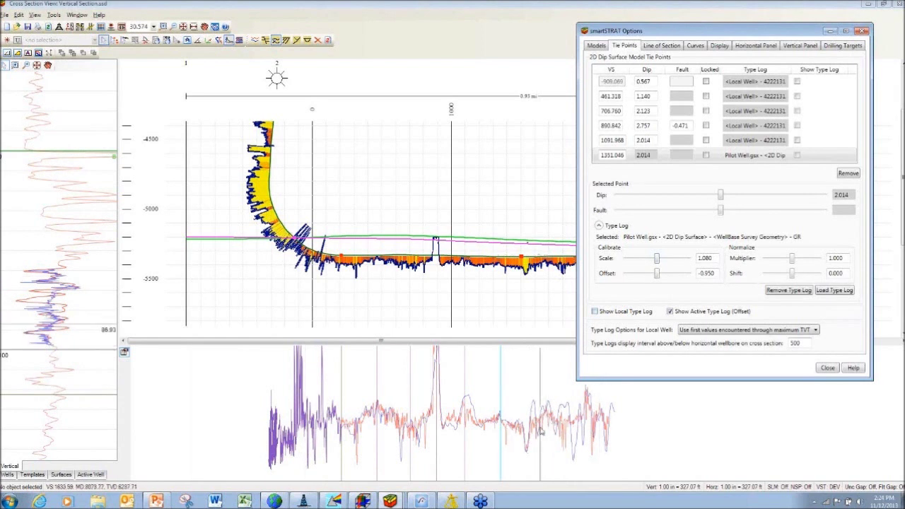
click(578, 337)
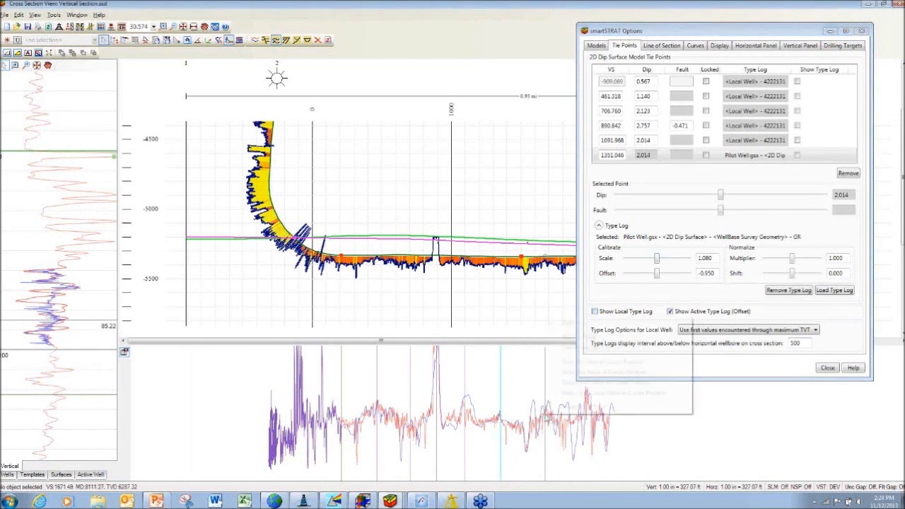
click(579, 336)
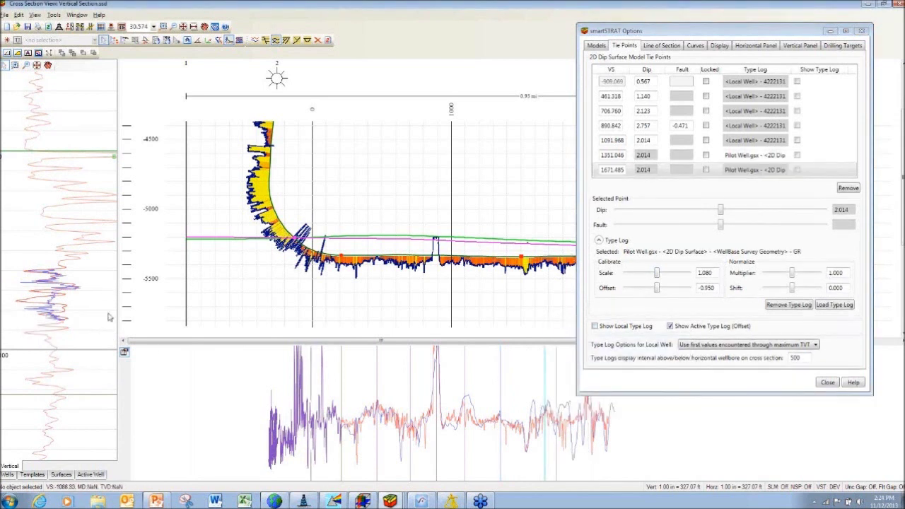
drag(51, 276, 71, 320)
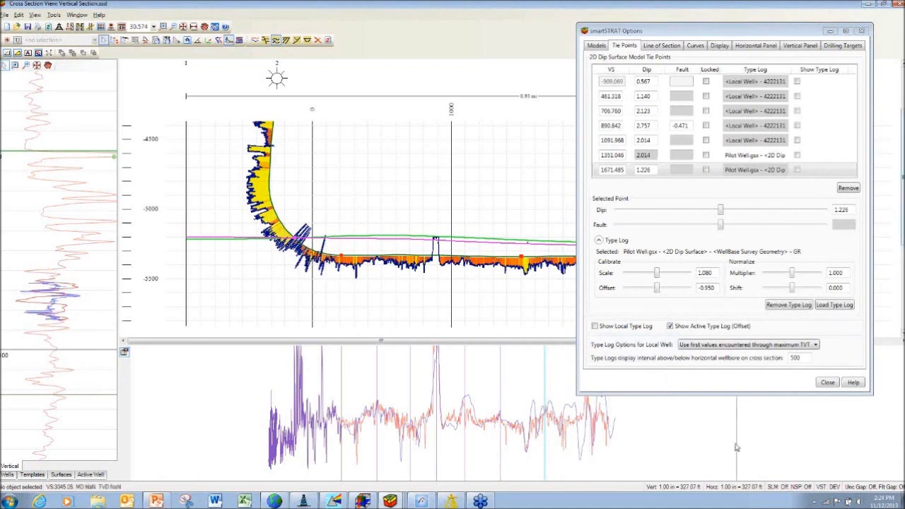
- Show type logs for tie points 461.318, 890.842, 1351.046 and 1671.485, then zoom into the lateral
drag(796, 31, 763, 304)
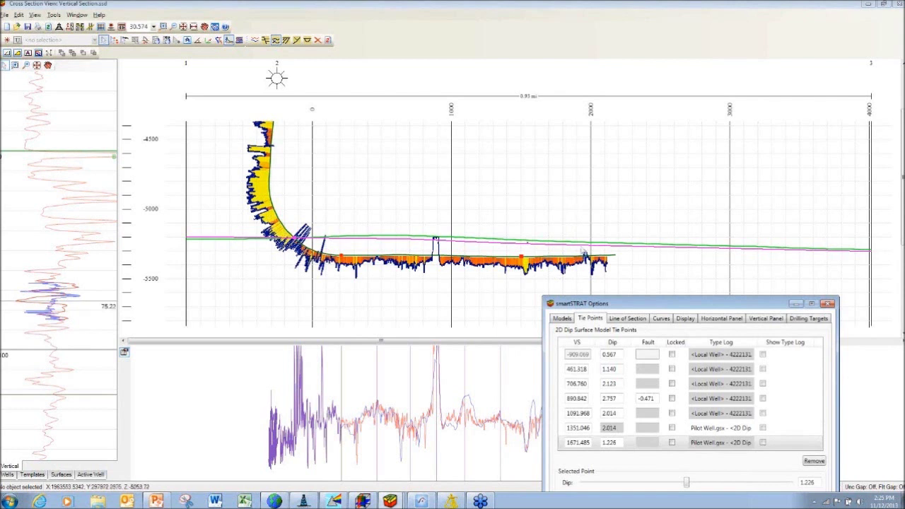
drag(682, 310, 719, 51)
click(800, 141)
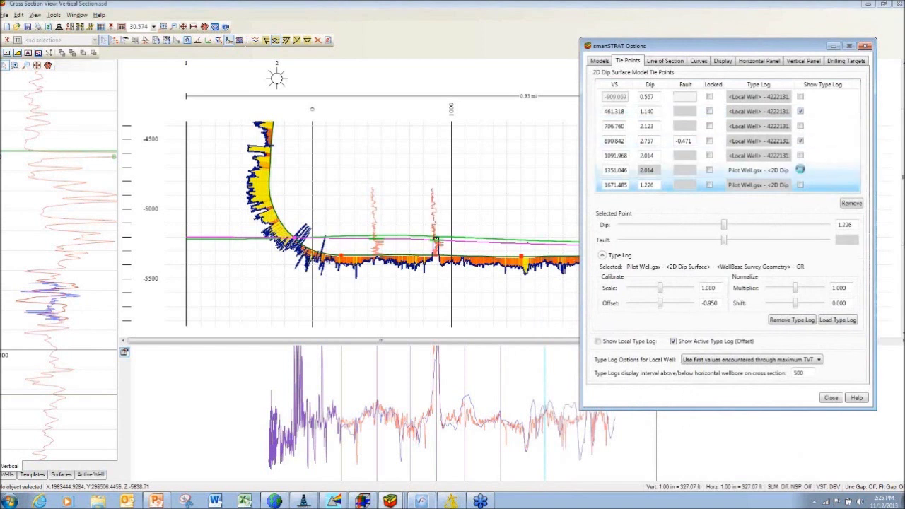
click(800, 169)
click(800, 185)
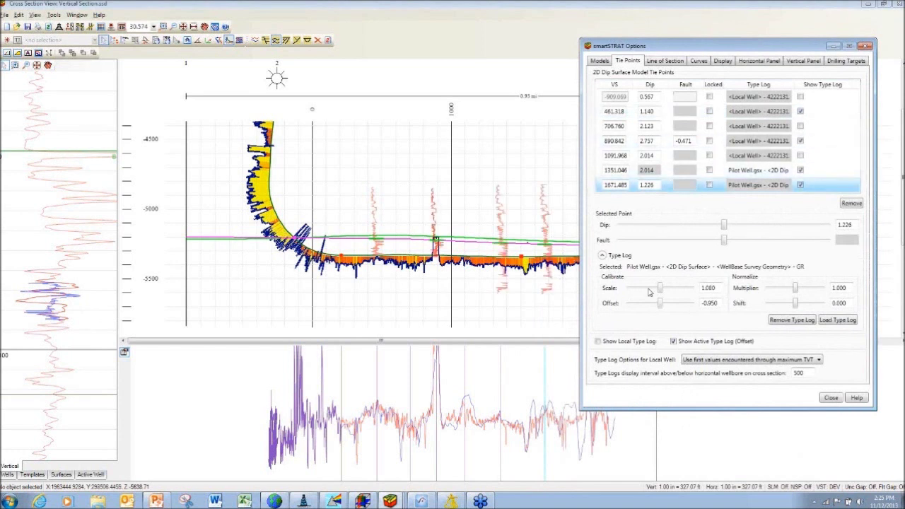
click(830, 398)
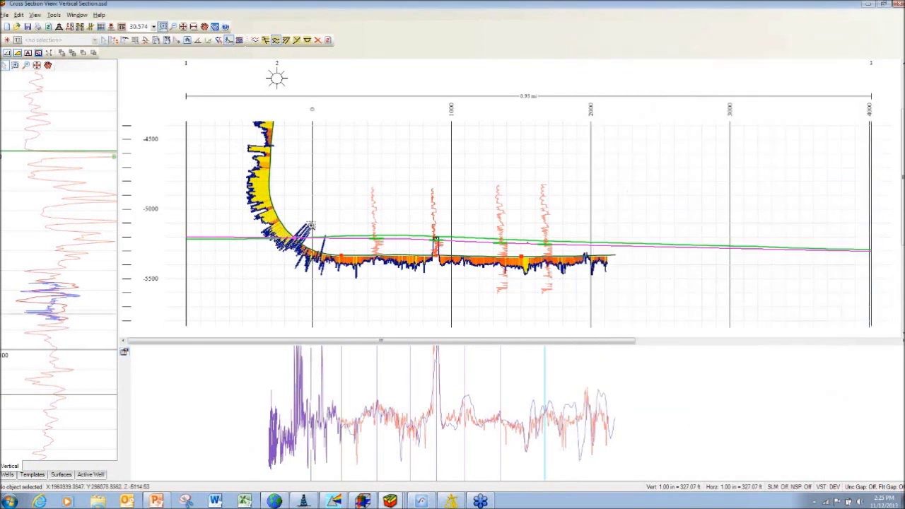
click(625, 306)
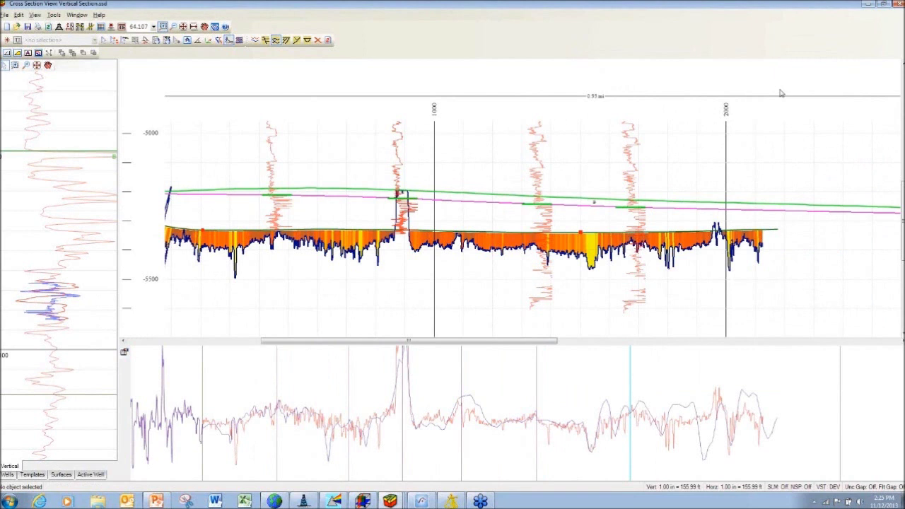
key(ctrl+F5)
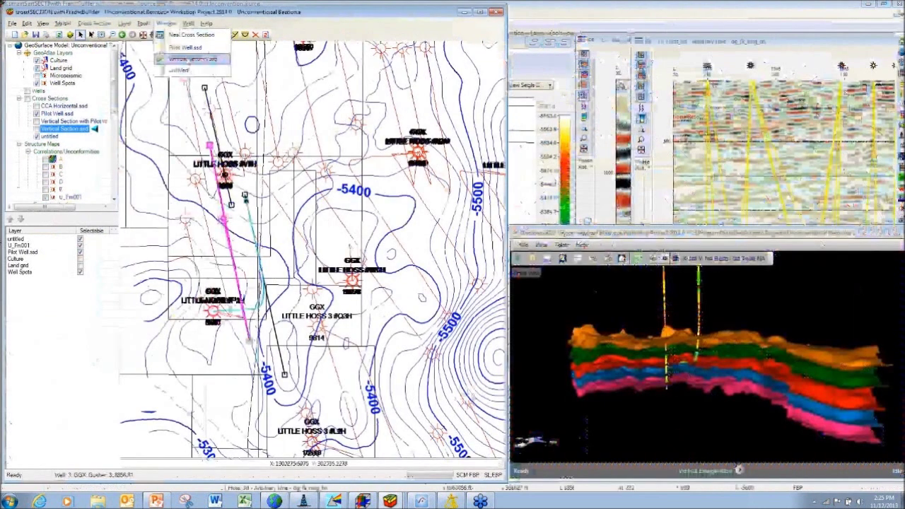
- Bring the cross section forward and pan it toward the horizontal well's toe
click(192, 59)
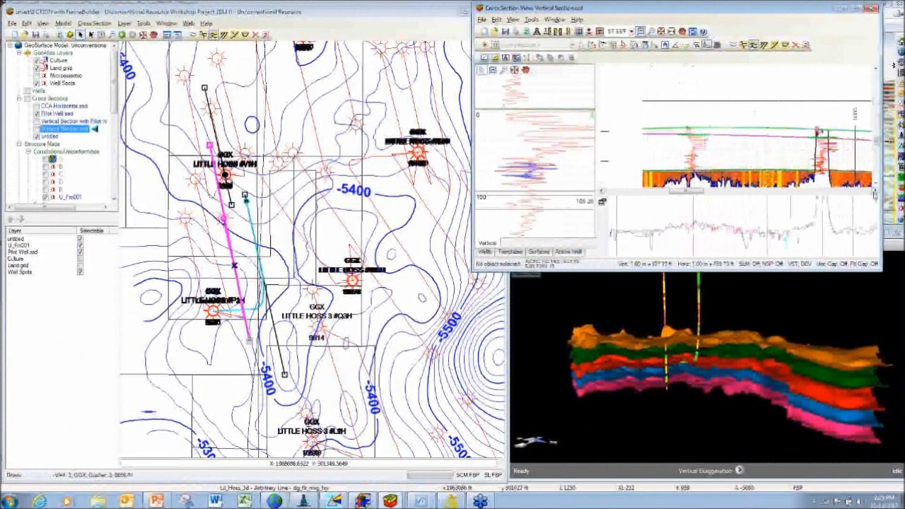
click(875, 193)
click(875, 192)
click(874, 193)
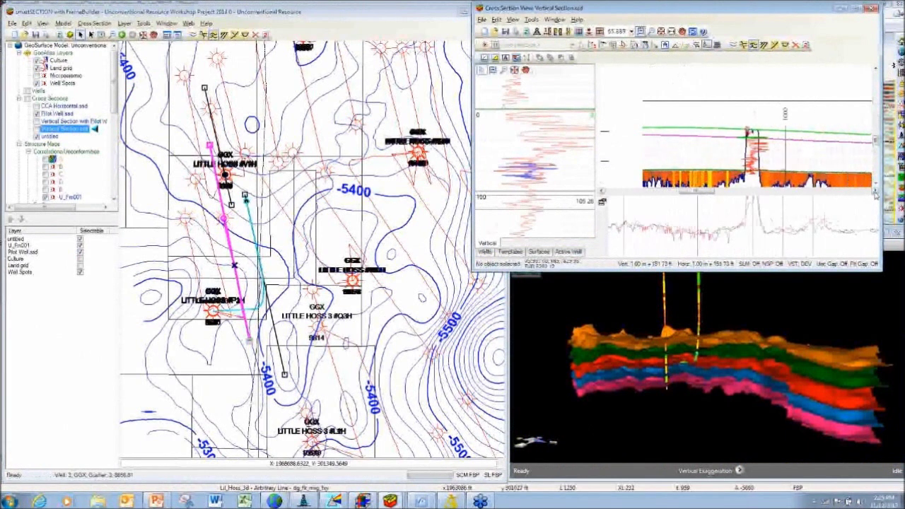
click(874, 193)
click(874, 193)
click(875, 193)
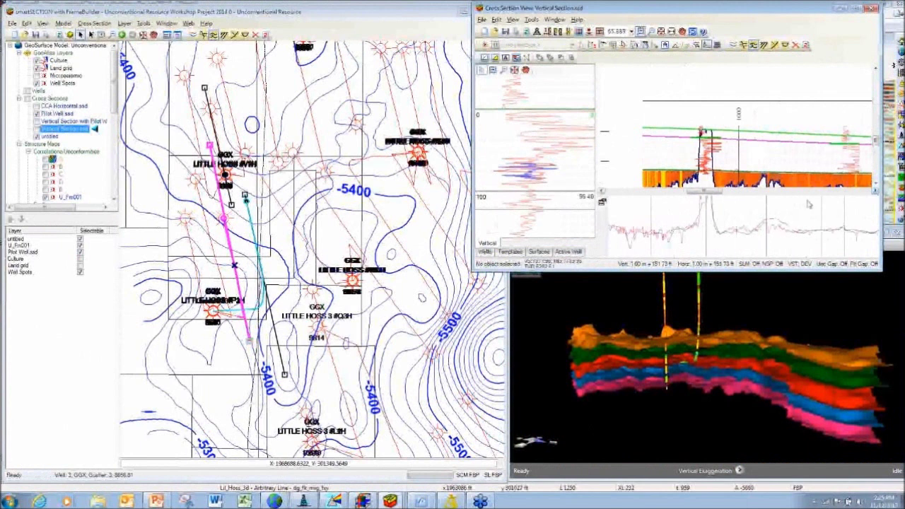
- Pick a new surface point for formation B near the well's toe
click(540, 252)
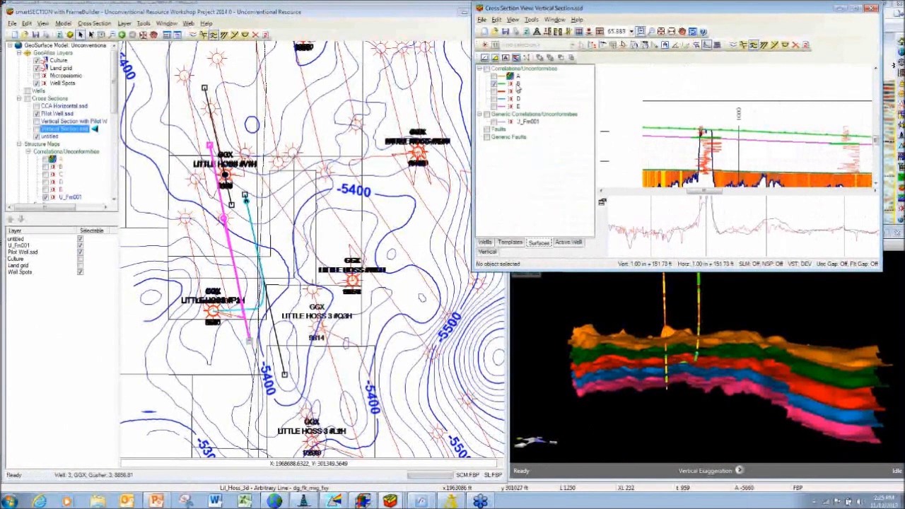
click(517, 84)
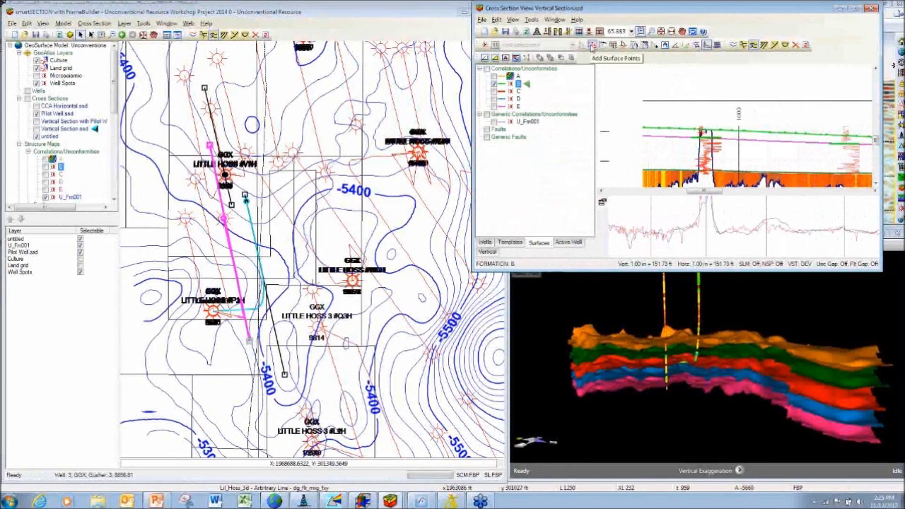
click(592, 45)
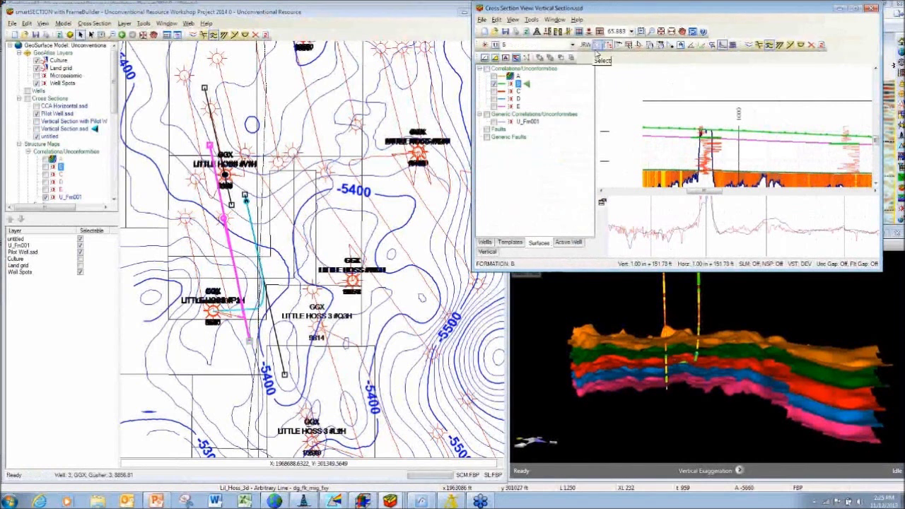
click(850, 149)
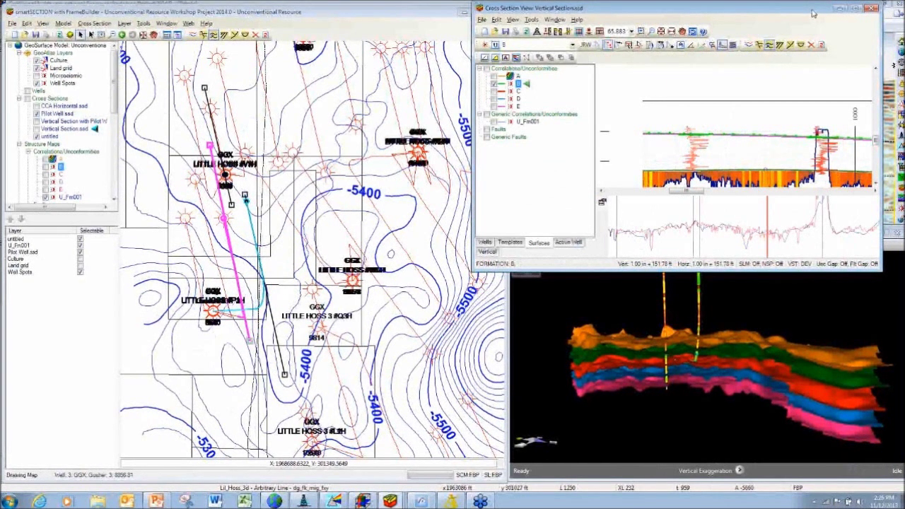
- Maximize the vertical section, turn on horizon E, and zoom in on the horizontal well
double_click(813, 13)
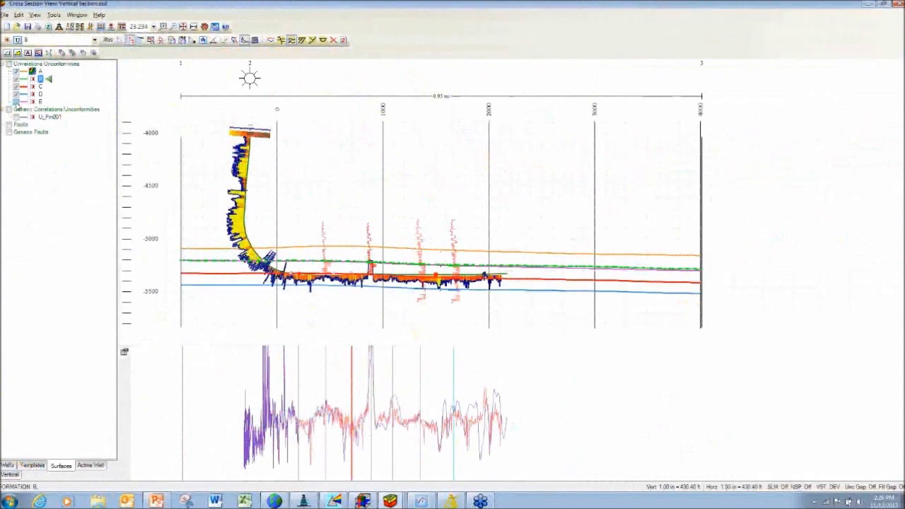
click(15, 102)
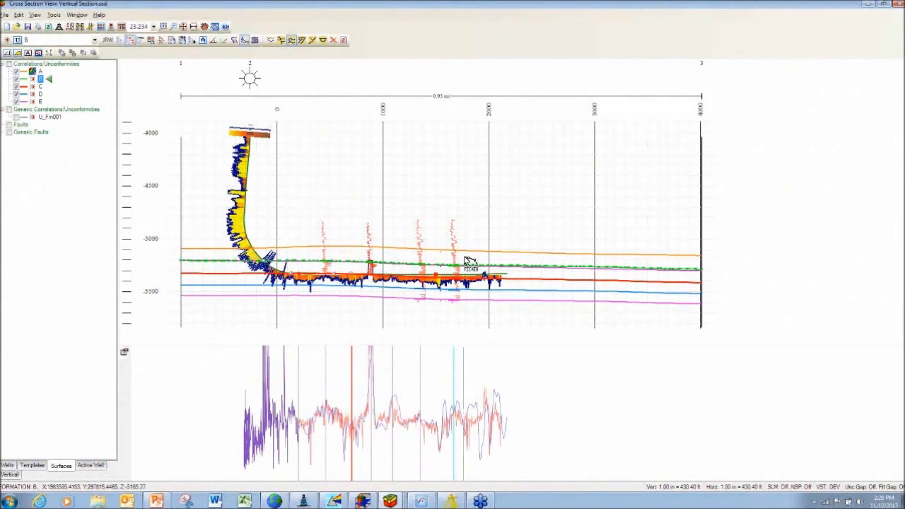
click(163, 27)
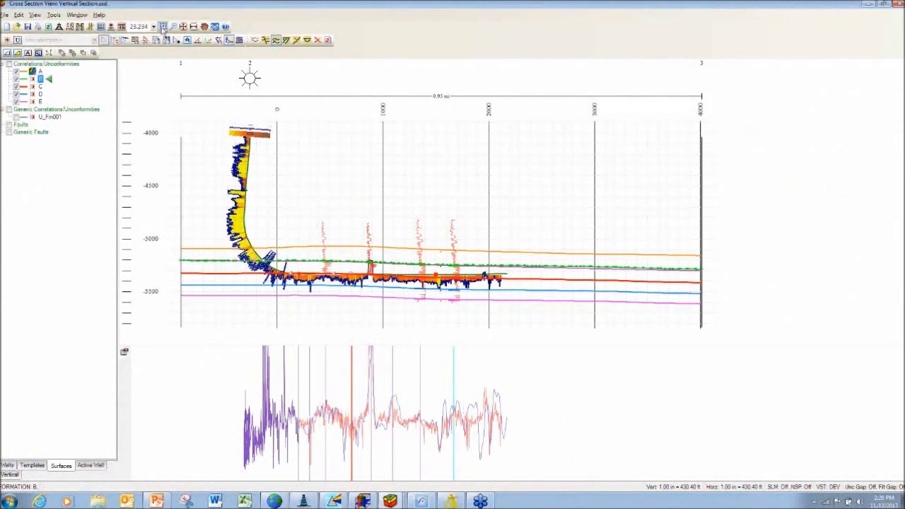
drag(289, 133, 652, 333)
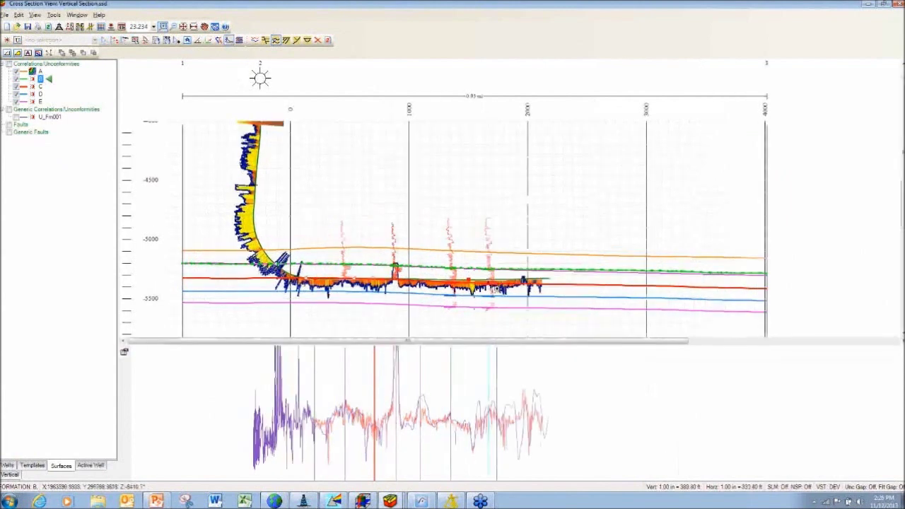
click(103, 40)
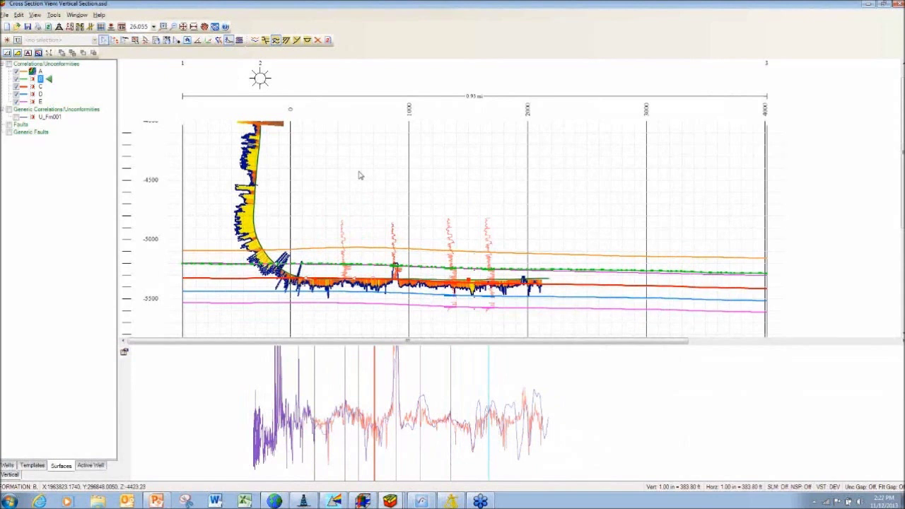
click(238, 39)
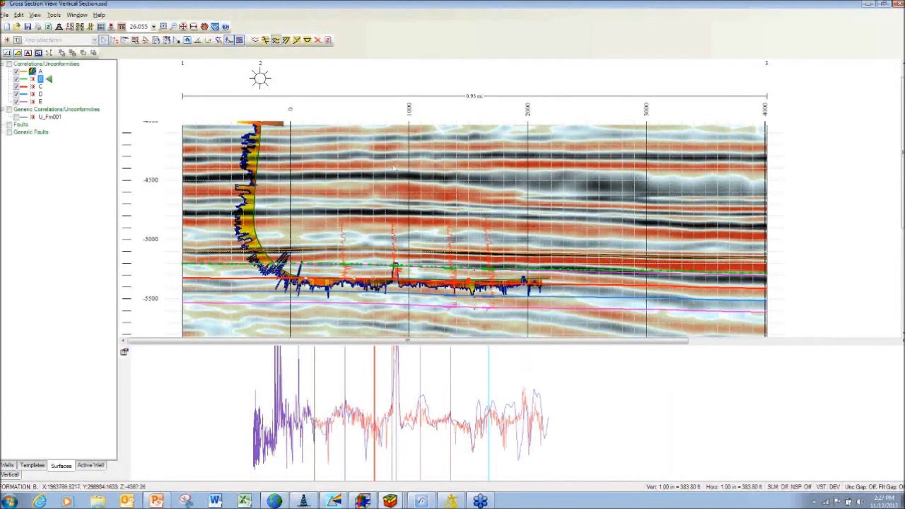
click(239, 40)
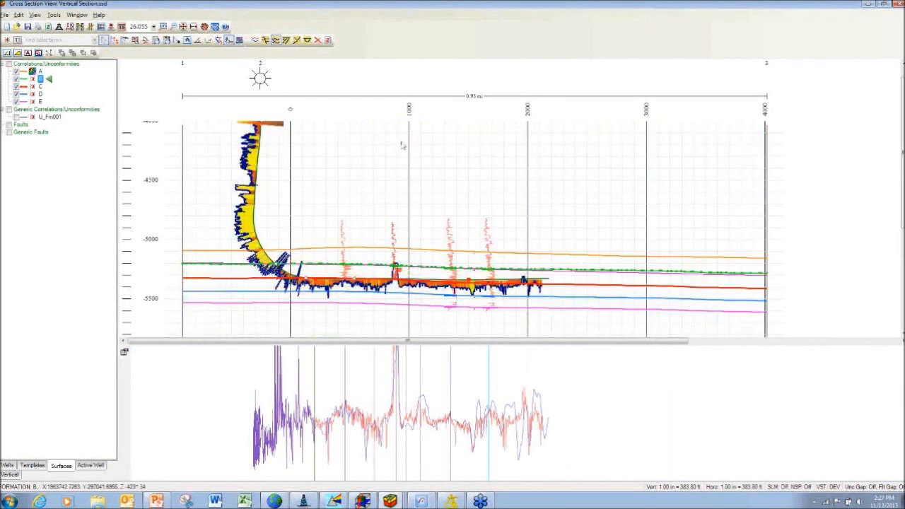
- Draw a target line from ahead of the well to an end point on the red horizon
click(211, 42)
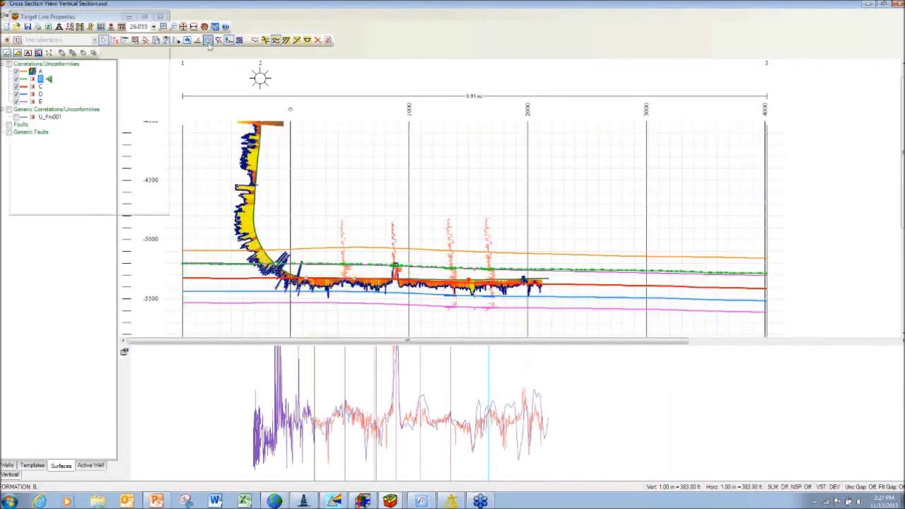
click(577, 285)
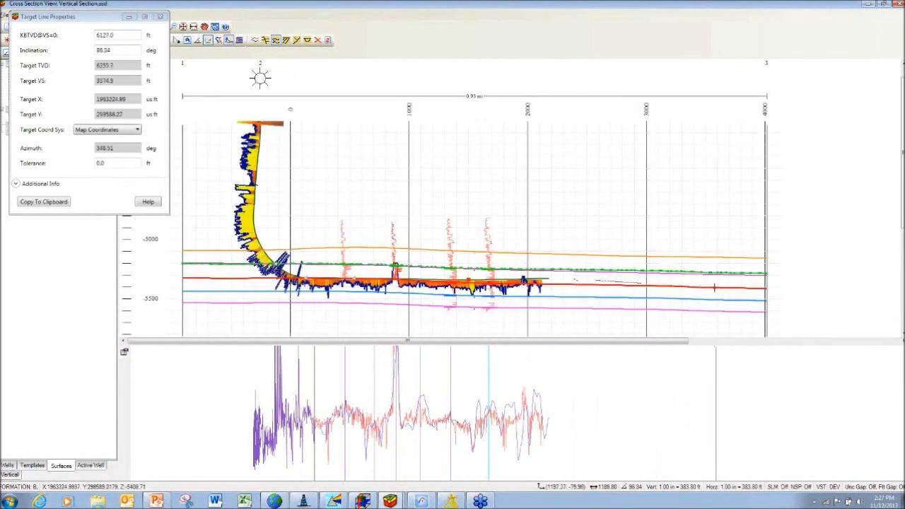
click(714, 288)
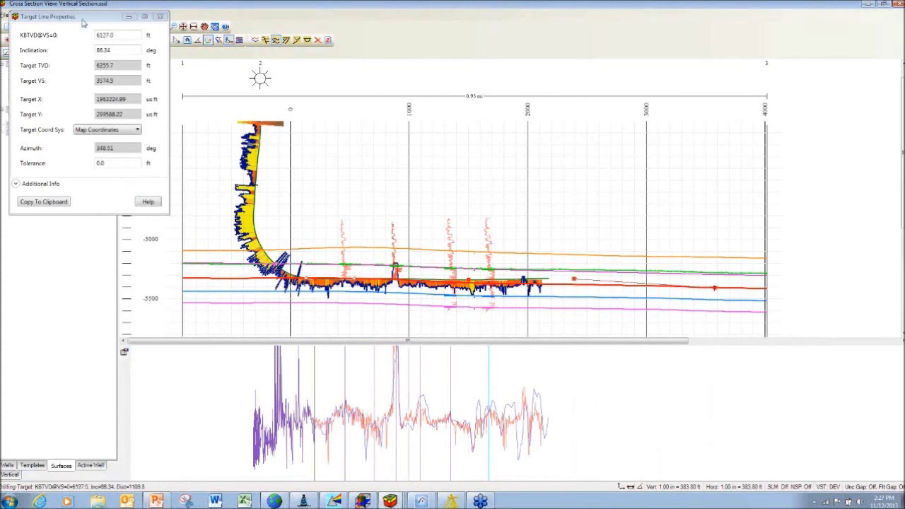
- Copy the target line parameters to the clipboard and launch Outlook
drag(82, 23, 744, 51)
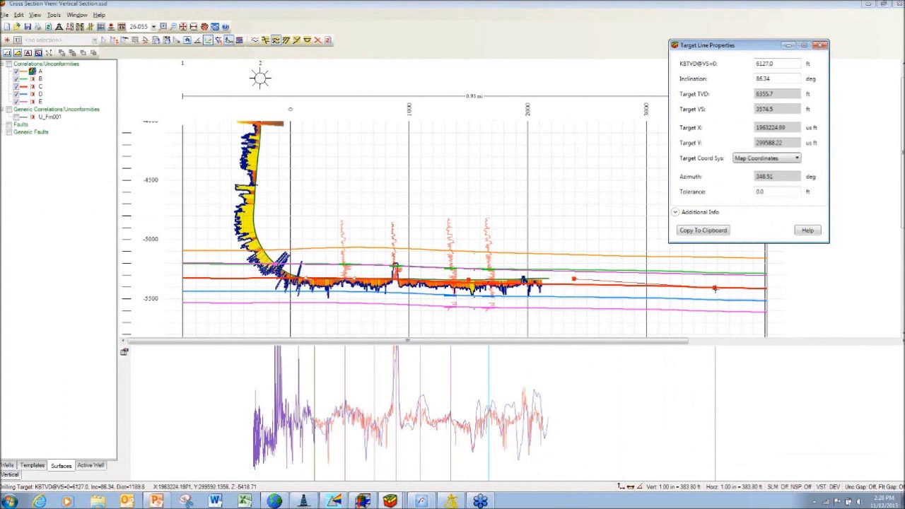
click(693, 235)
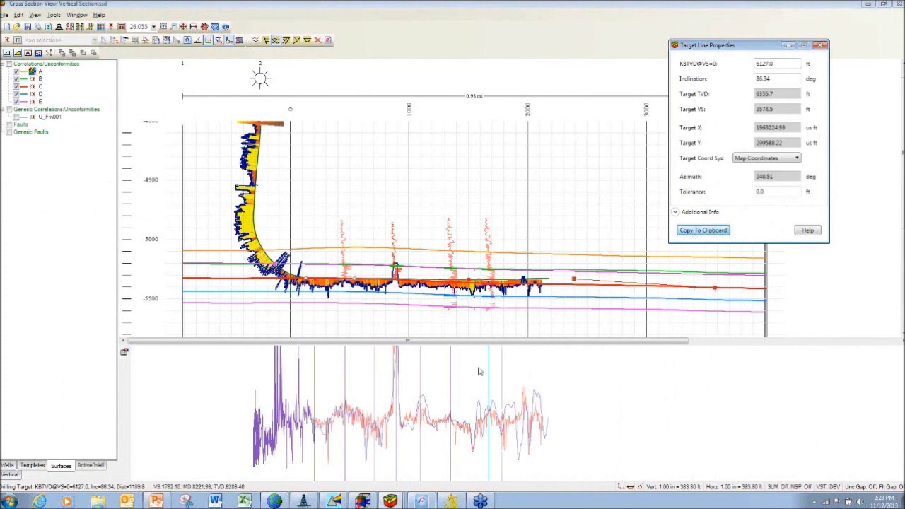
click(126, 502)
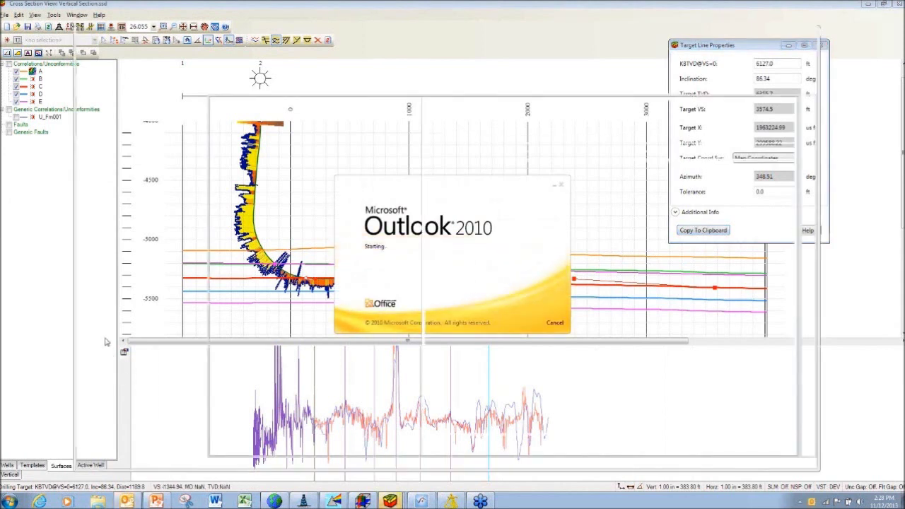
- Paste the target line parameters into a new Outlook message, then close it without saving
key(Return)
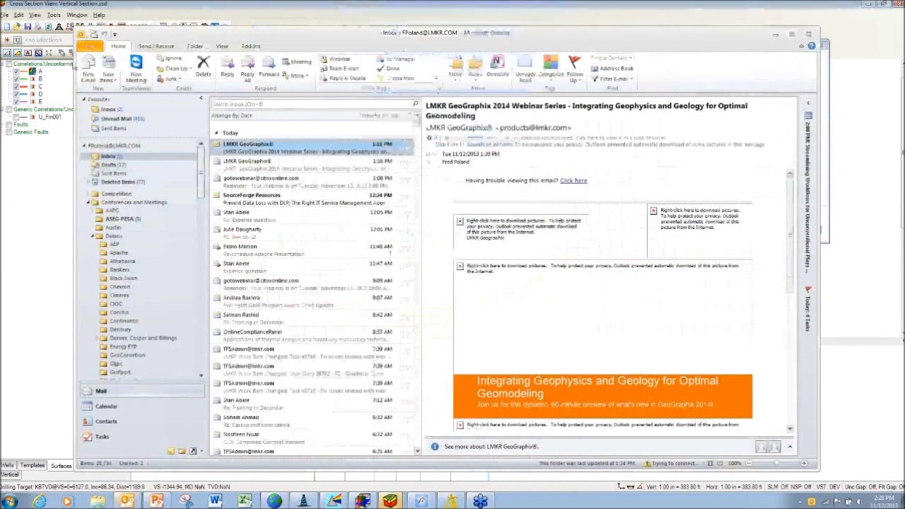
key(ctrl+n)
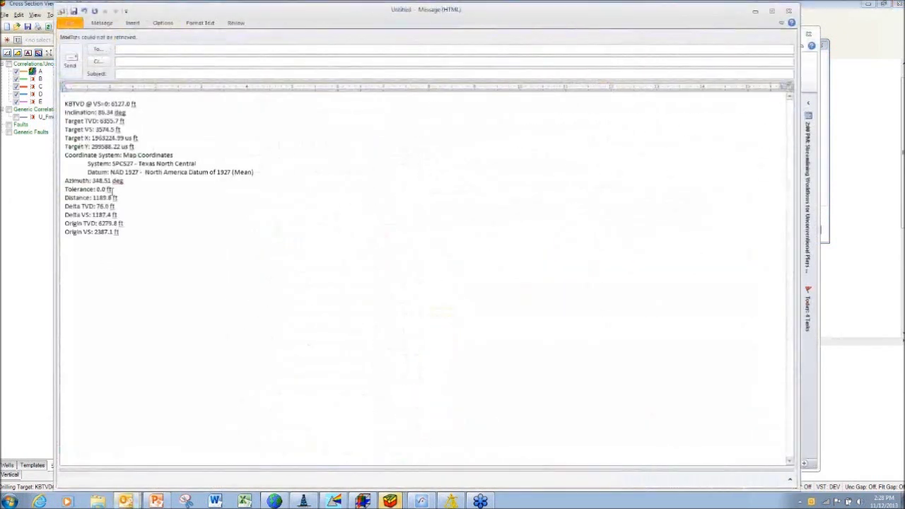
drag(120, 232, 64, 103)
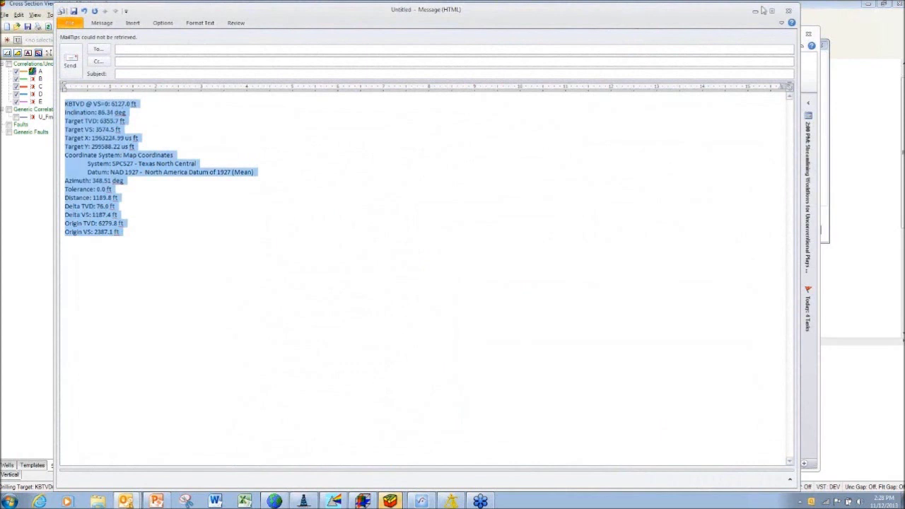
click(789, 11)
click(457, 273)
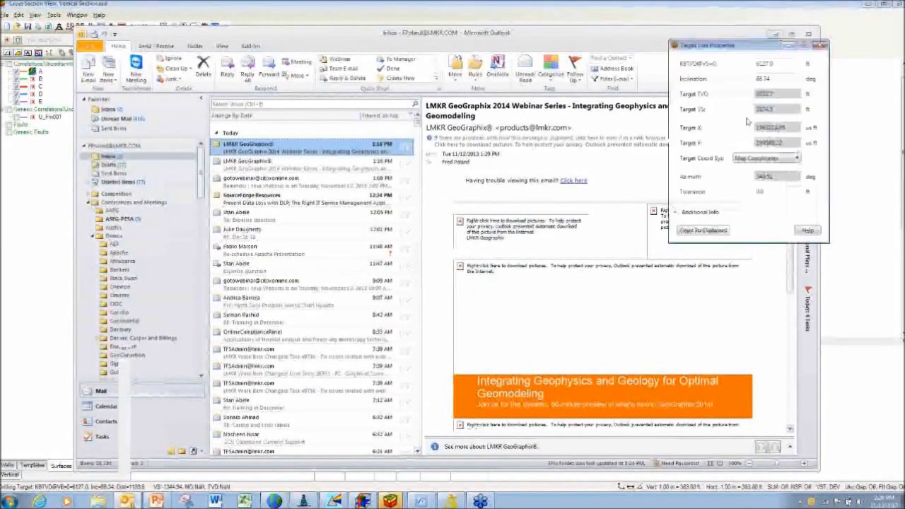
click(747, 122)
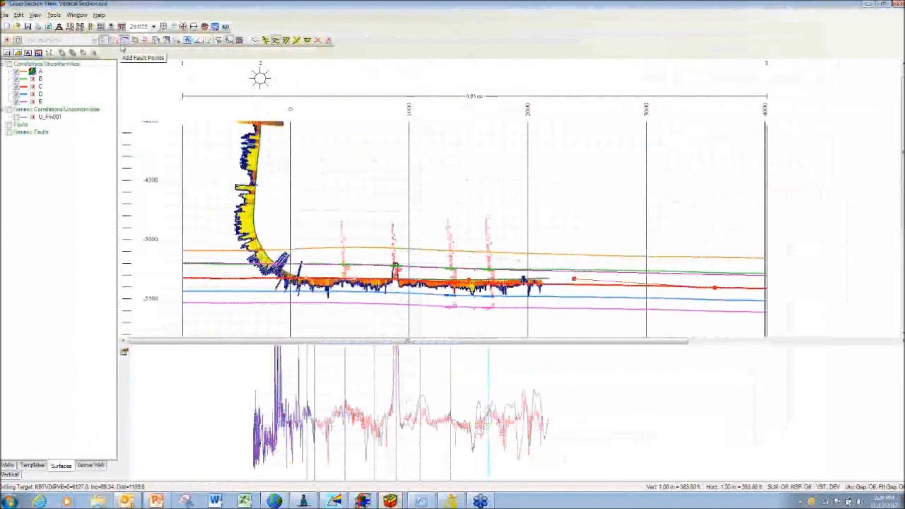
- Restore Down the Cross Section View window so it sits beside the map and 3D view
click(888, 10)
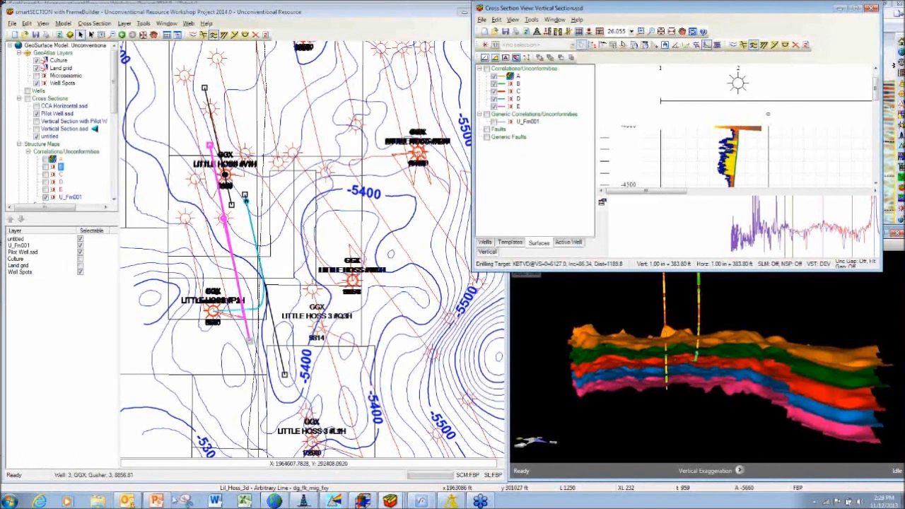
click(159, 501)
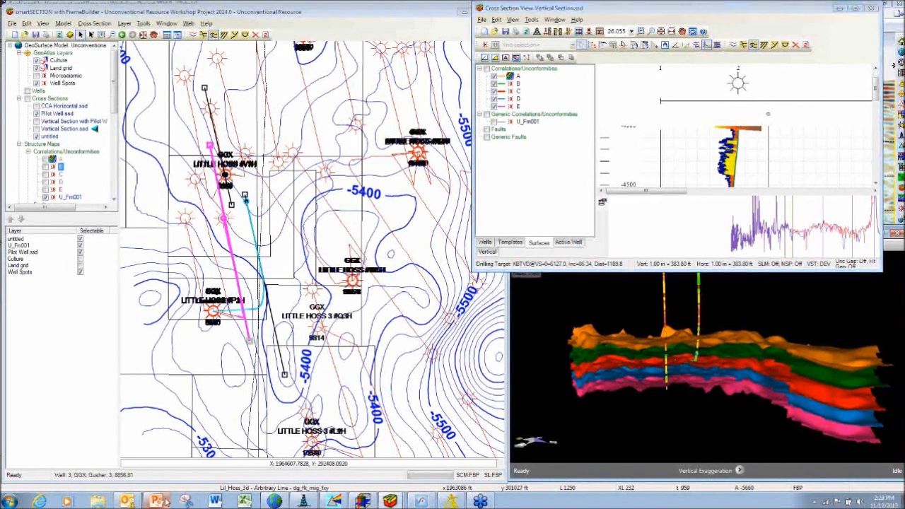